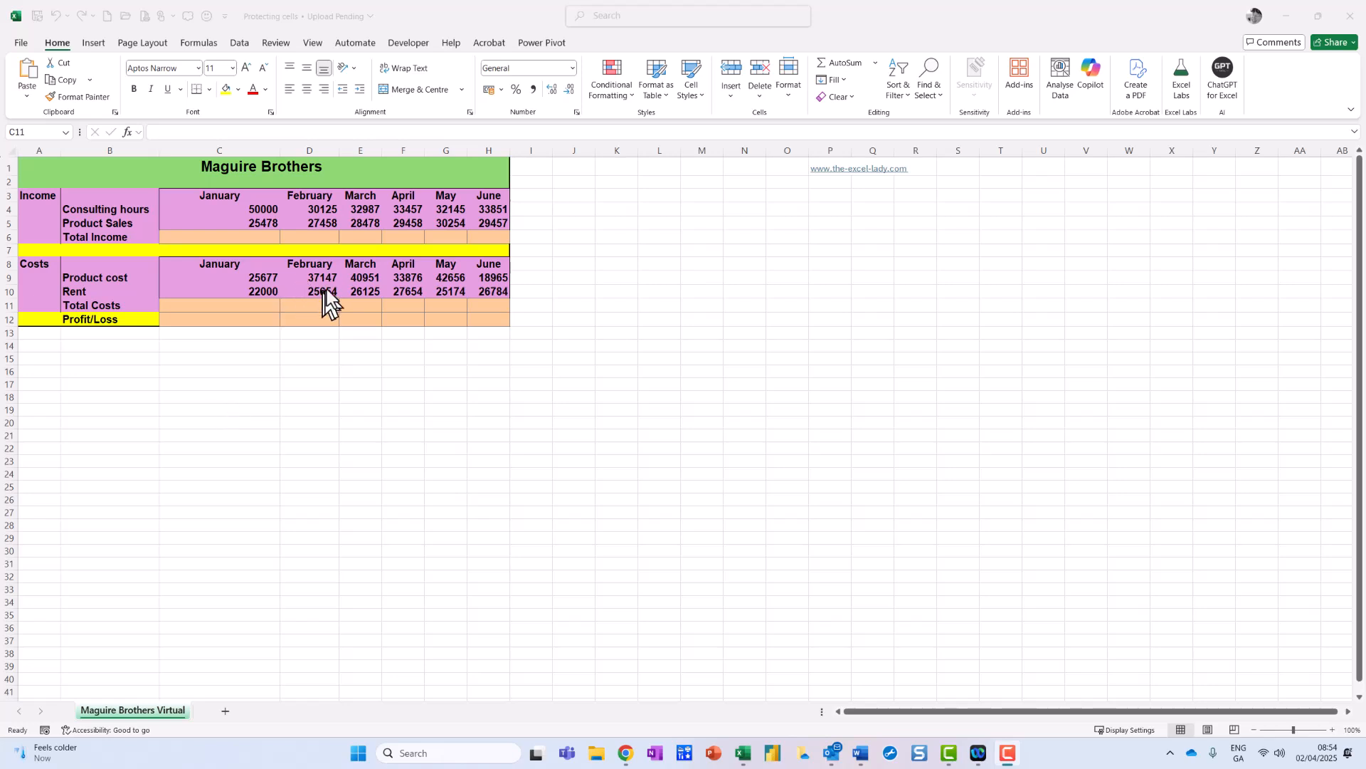
Scroll to the top and try selecting rows of the Maguire Brothers table, then cancel.
scroll(325, 289, "up", 2, "ctrl")
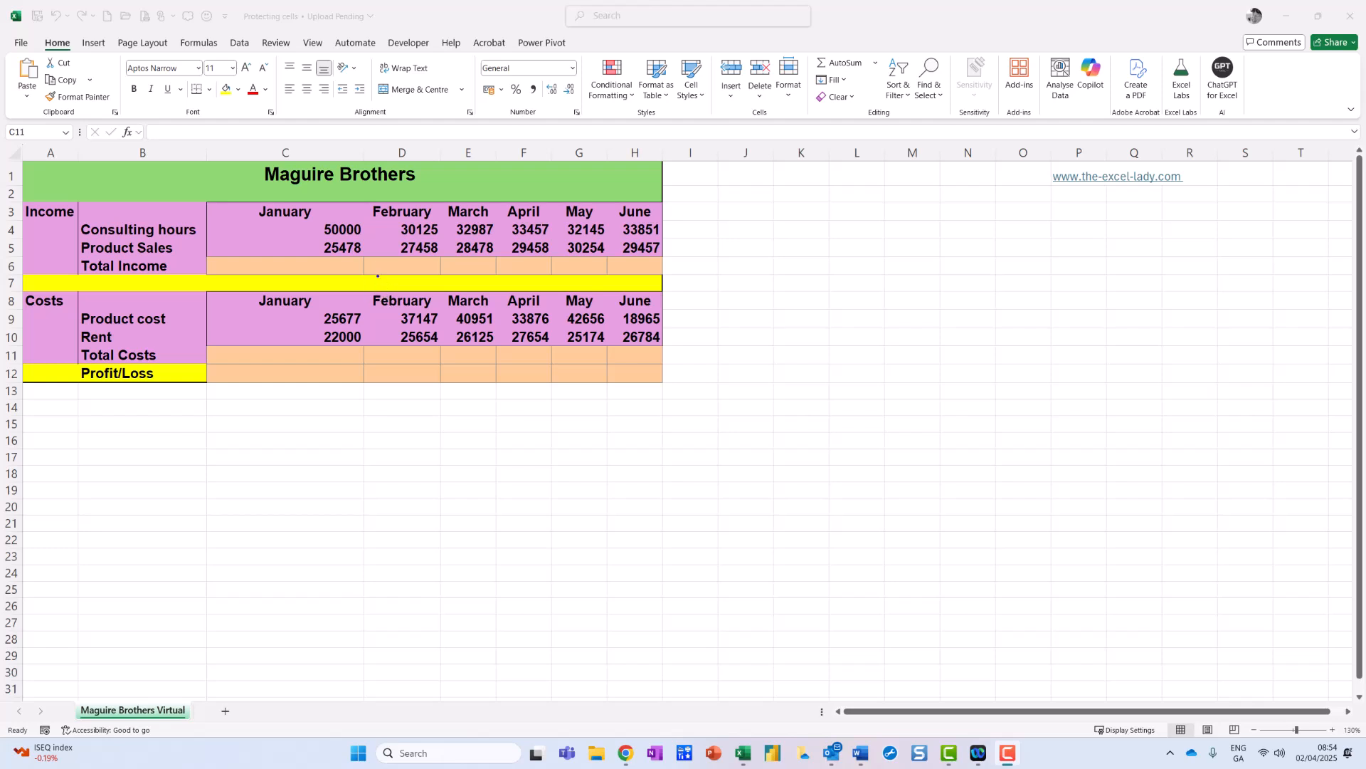
mouse_move(294, 263)
left_mouse_down()
mouse_move(562, 286)
mouse_move(626, 270)
left_mouse_up()
left_click_drag(297, 359, 589, 371)
left_click_drag(312, 376, 621, 368)
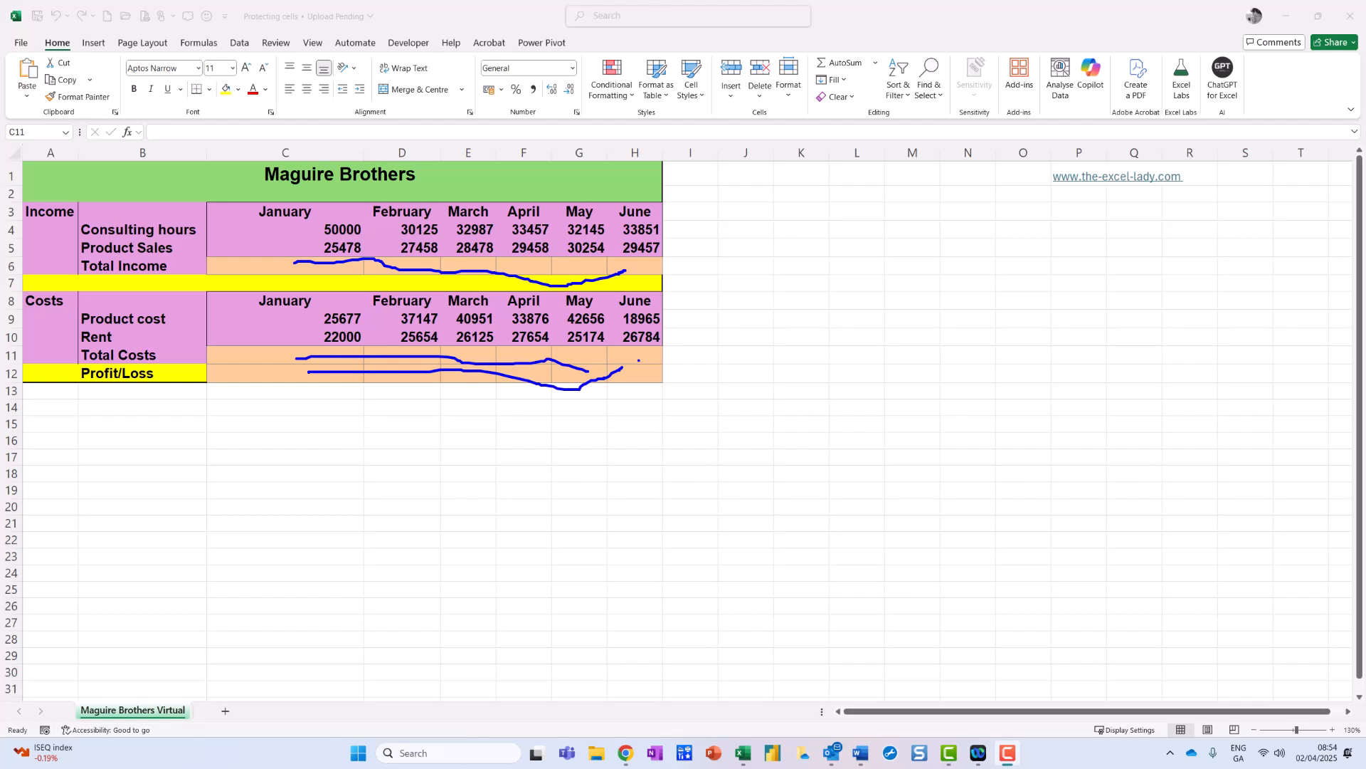
key("Escape")
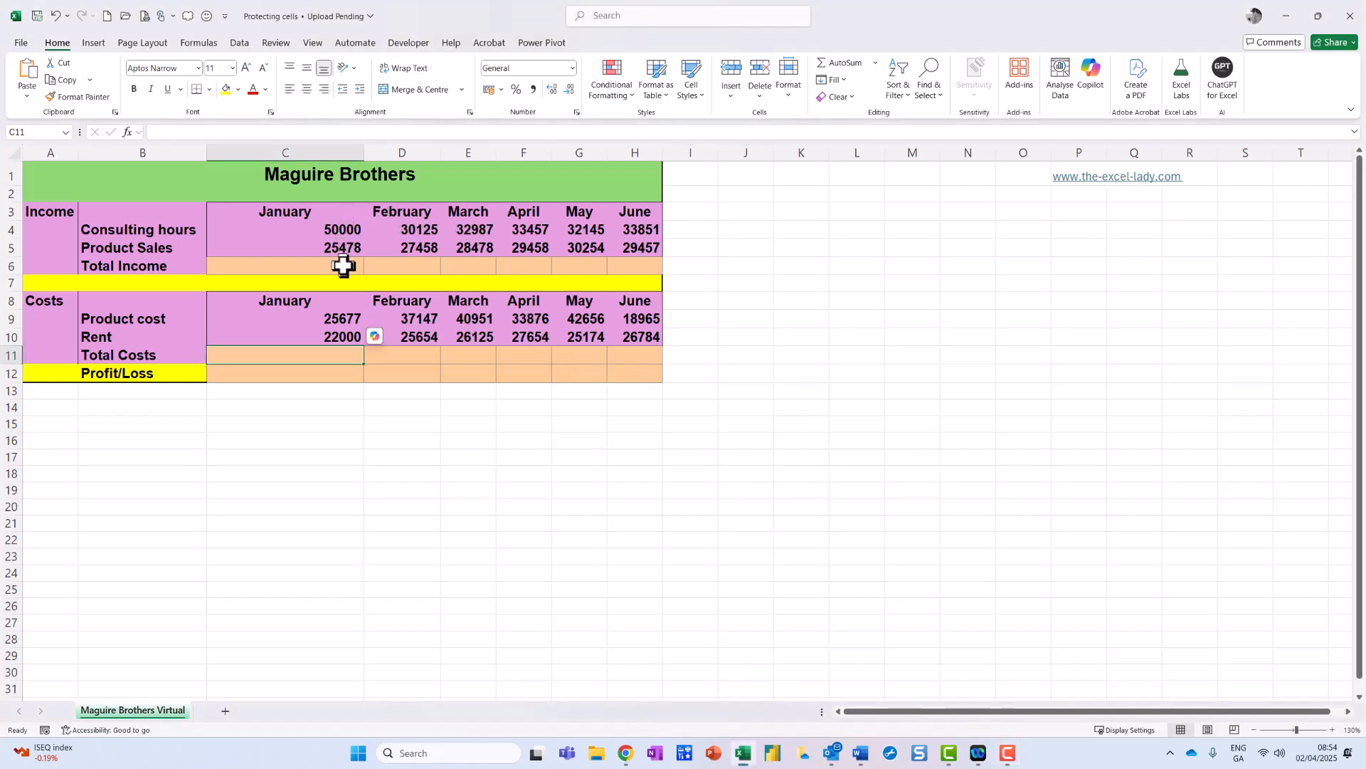
left_click_drag(282, 232, 674, 240)
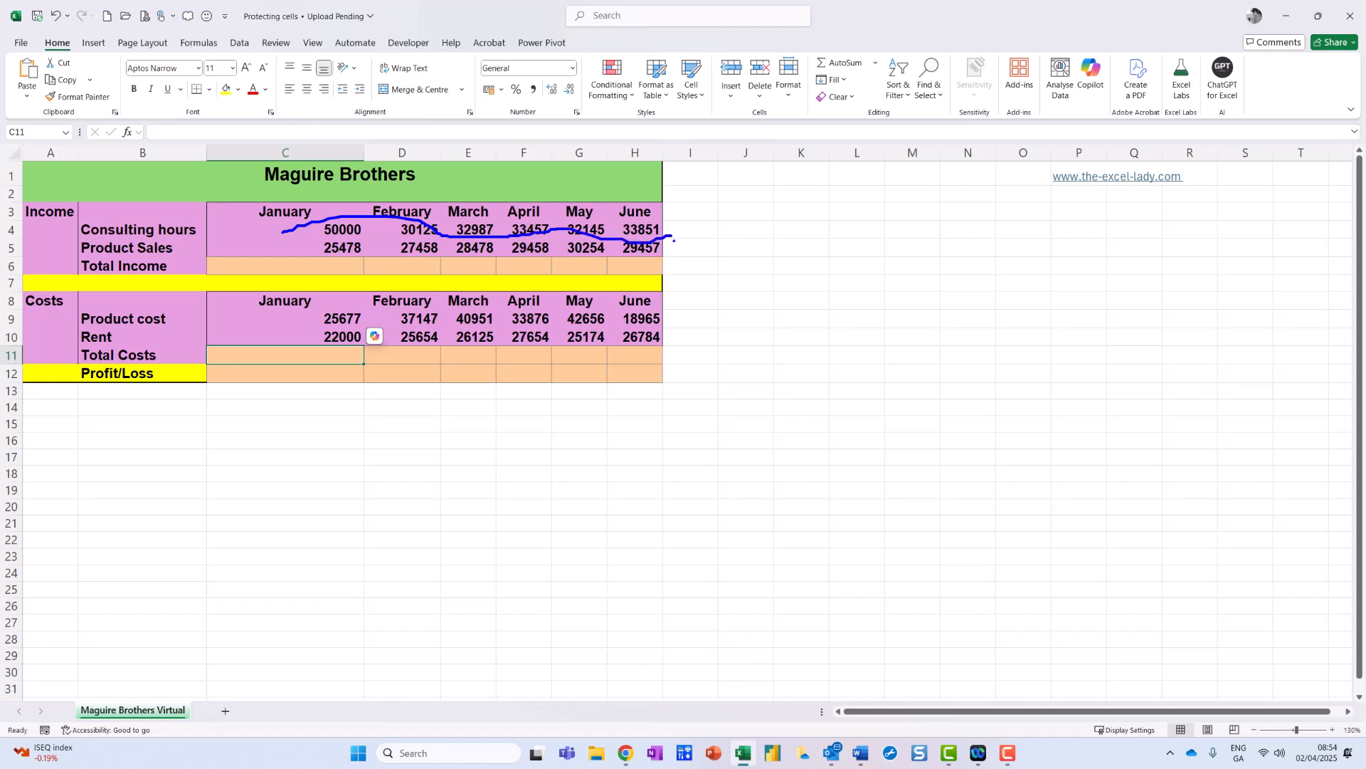
left_click_drag(291, 335, 637, 320)
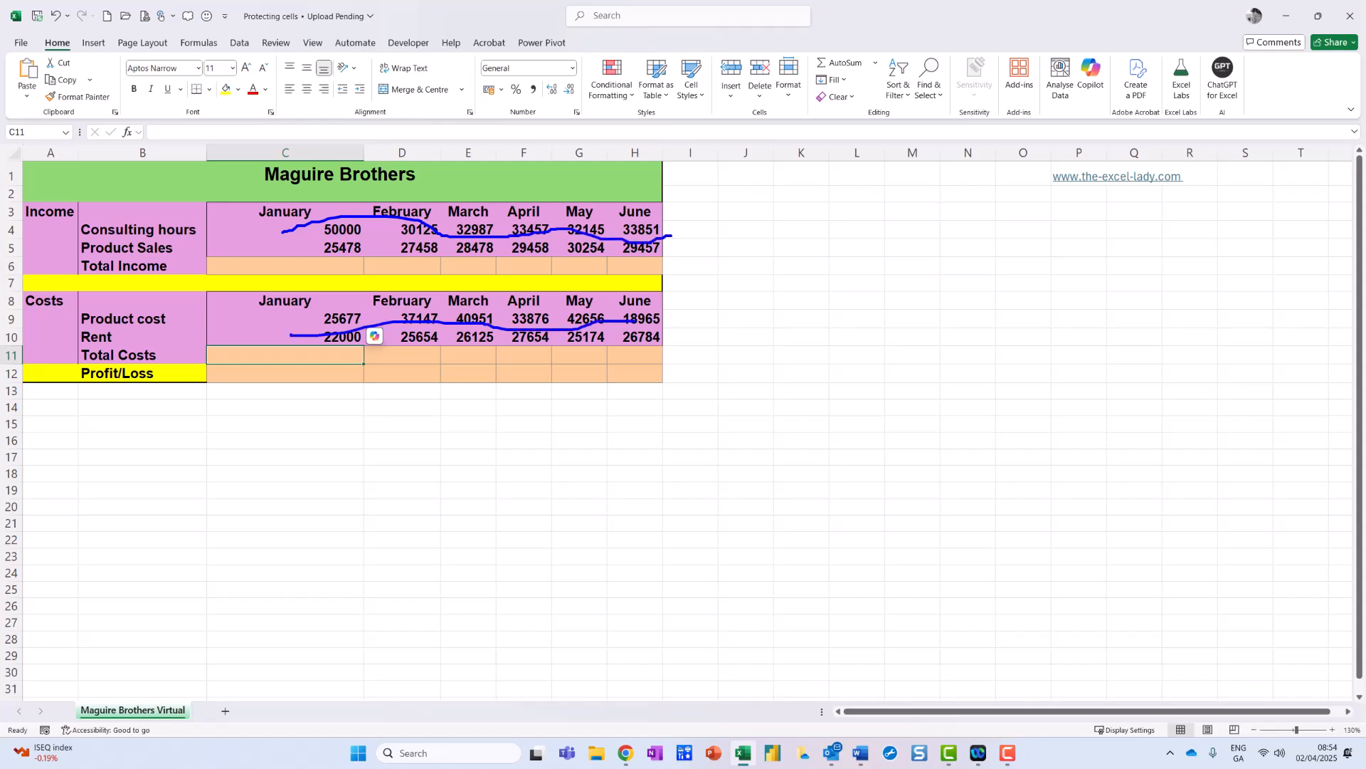
key("Escape")
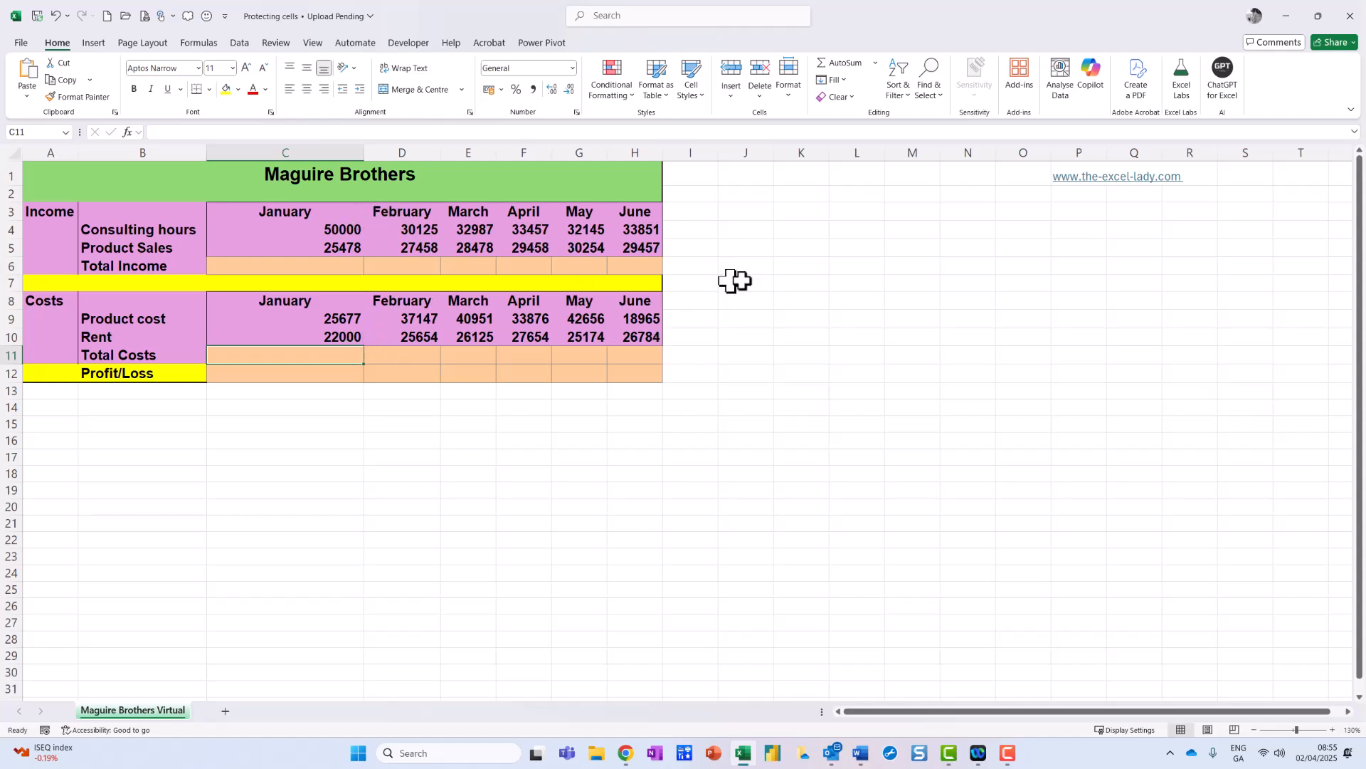
Select the entire worksheet from cell J6 with Ctrl+A and open Format Cells.
left_click(767, 267)
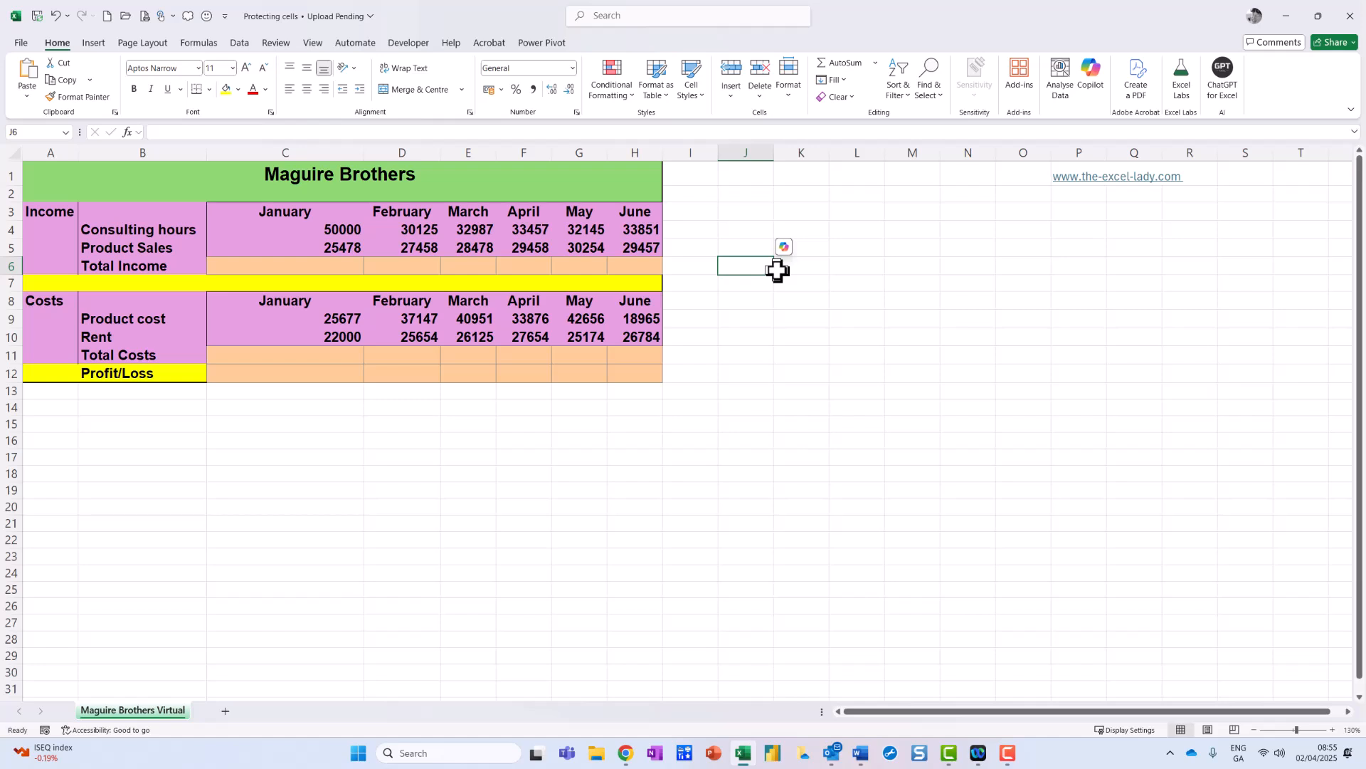
key("ctrl+a")
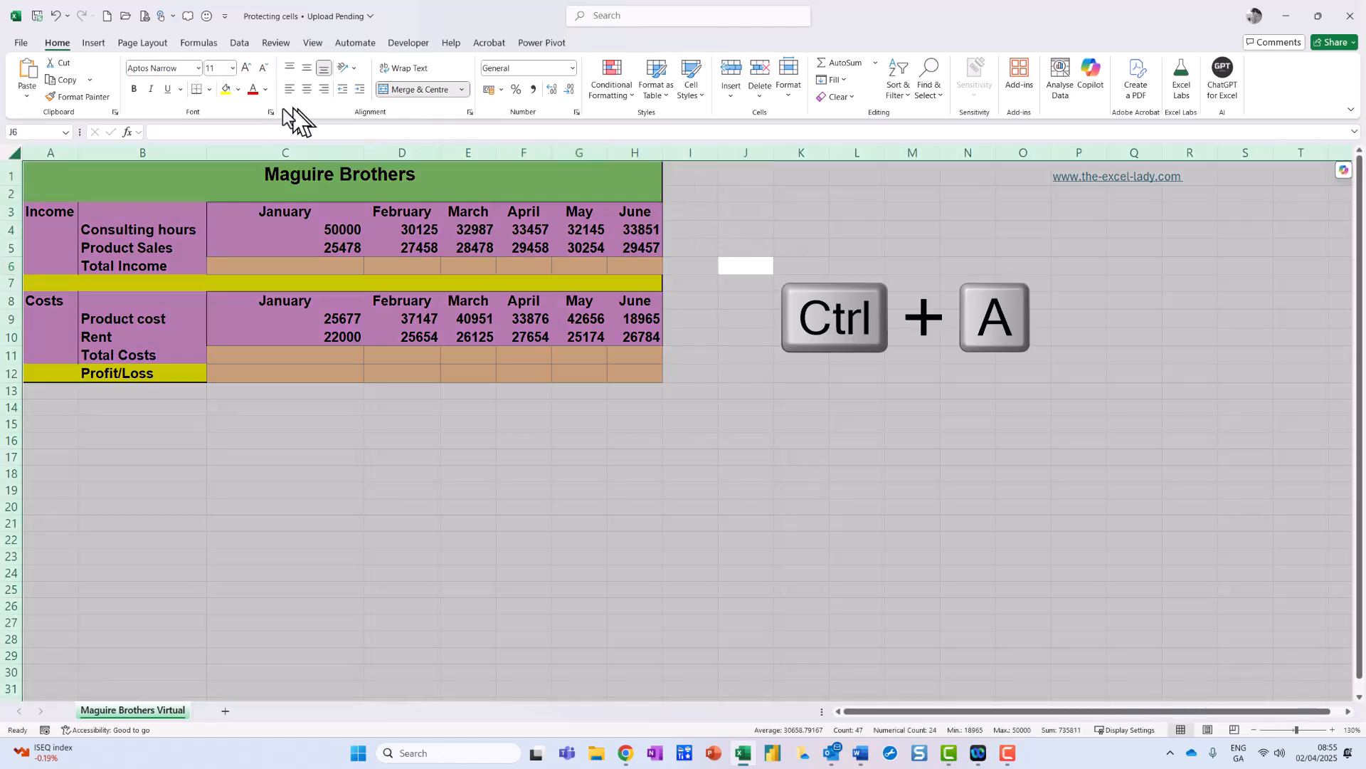
mouse_move(70, 32)
left_mouse_down()
mouse_move(14, 77)
mouse_move(99, 18)
mouse_move(60, 10)
left_mouse_up()
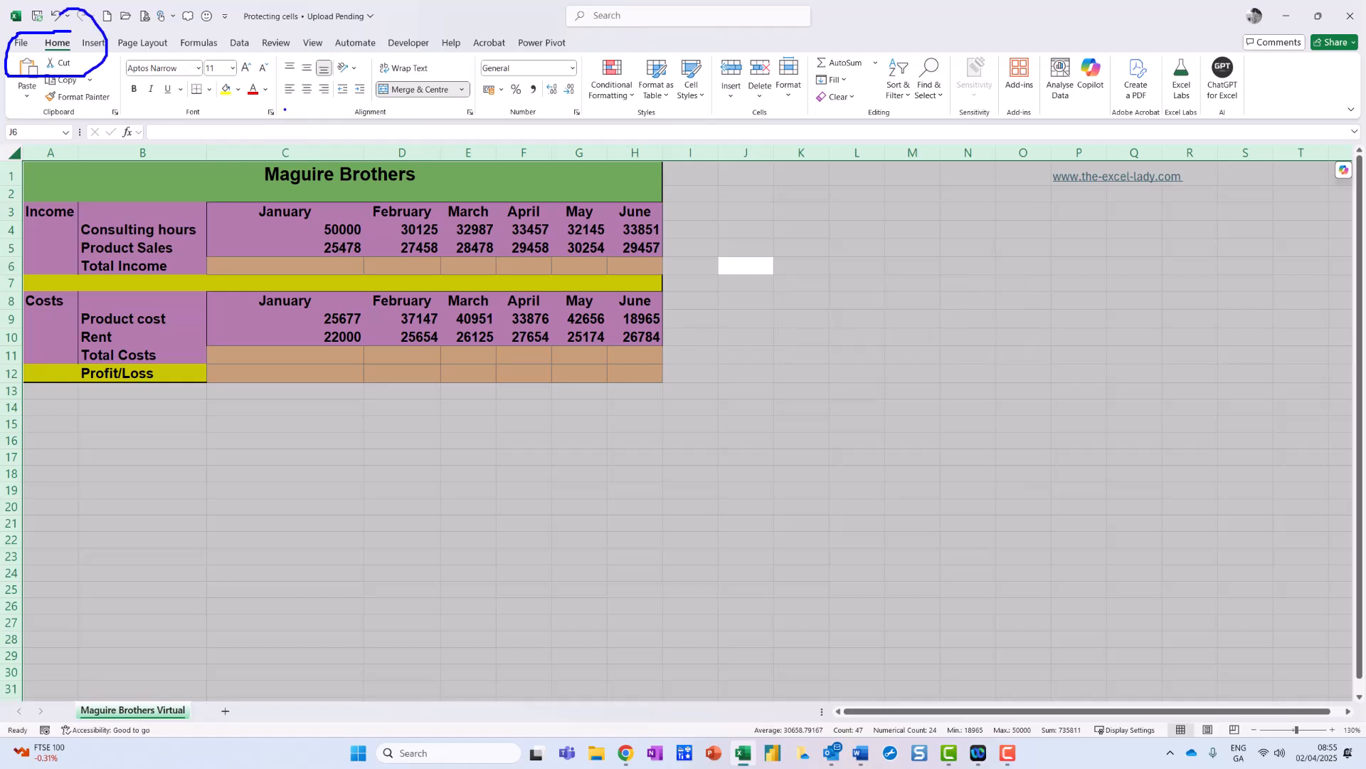
key("ctrl+1")
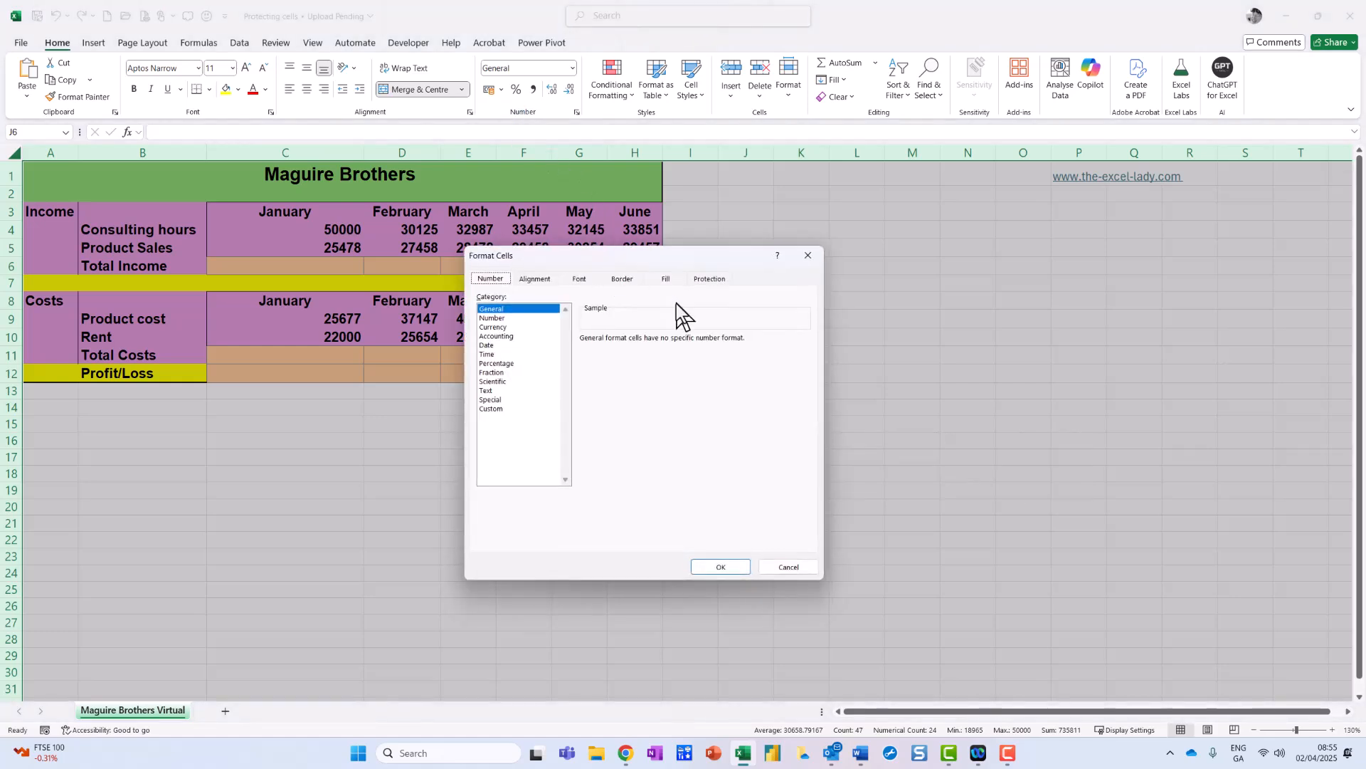
Turn off the Locked protection option for all worksheet cells, then deselect the sheet.
mouse_move(760, 273)
left_mouse_down()
mouse_move(700, 242)
mouse_move(726, 313)
mouse_move(746, 264)
left_mouse_up()
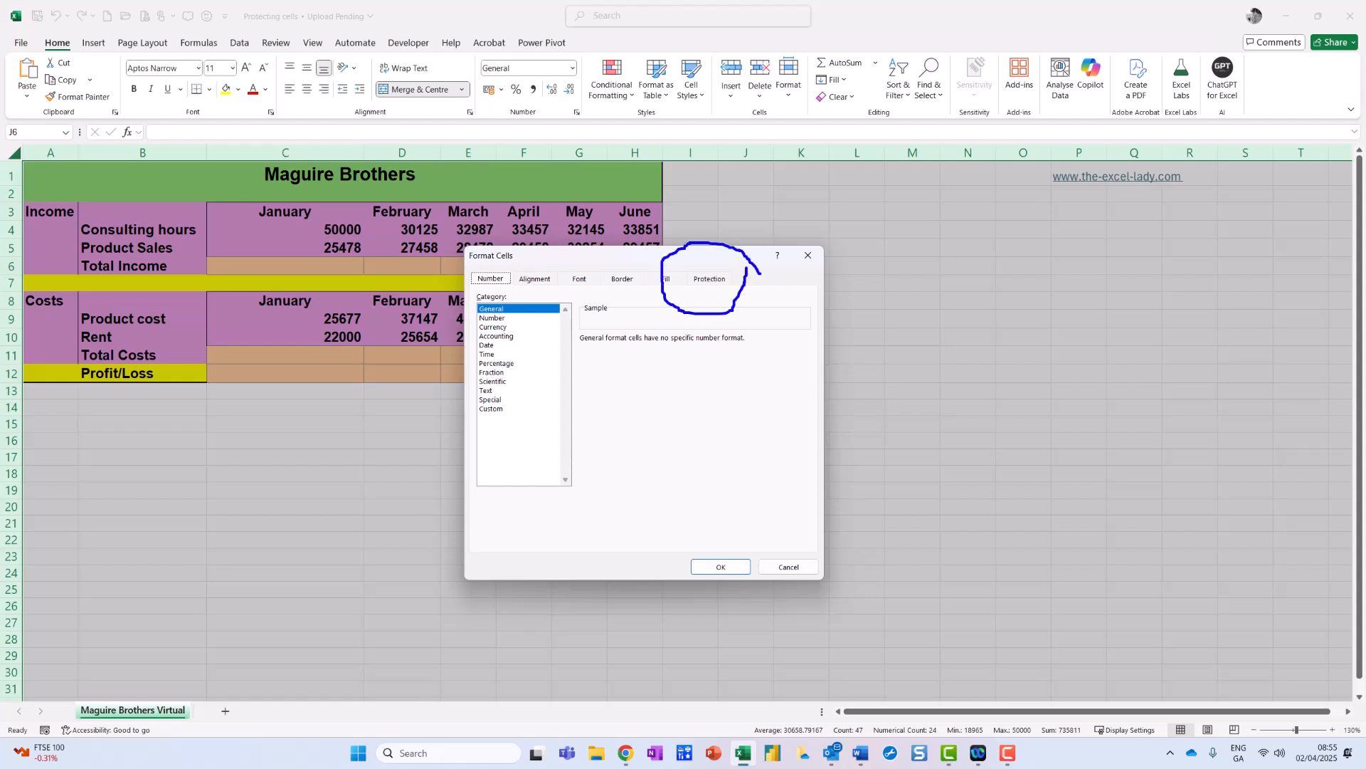
left_click(711, 278)
left_click(482, 299)
left_click(482, 298)
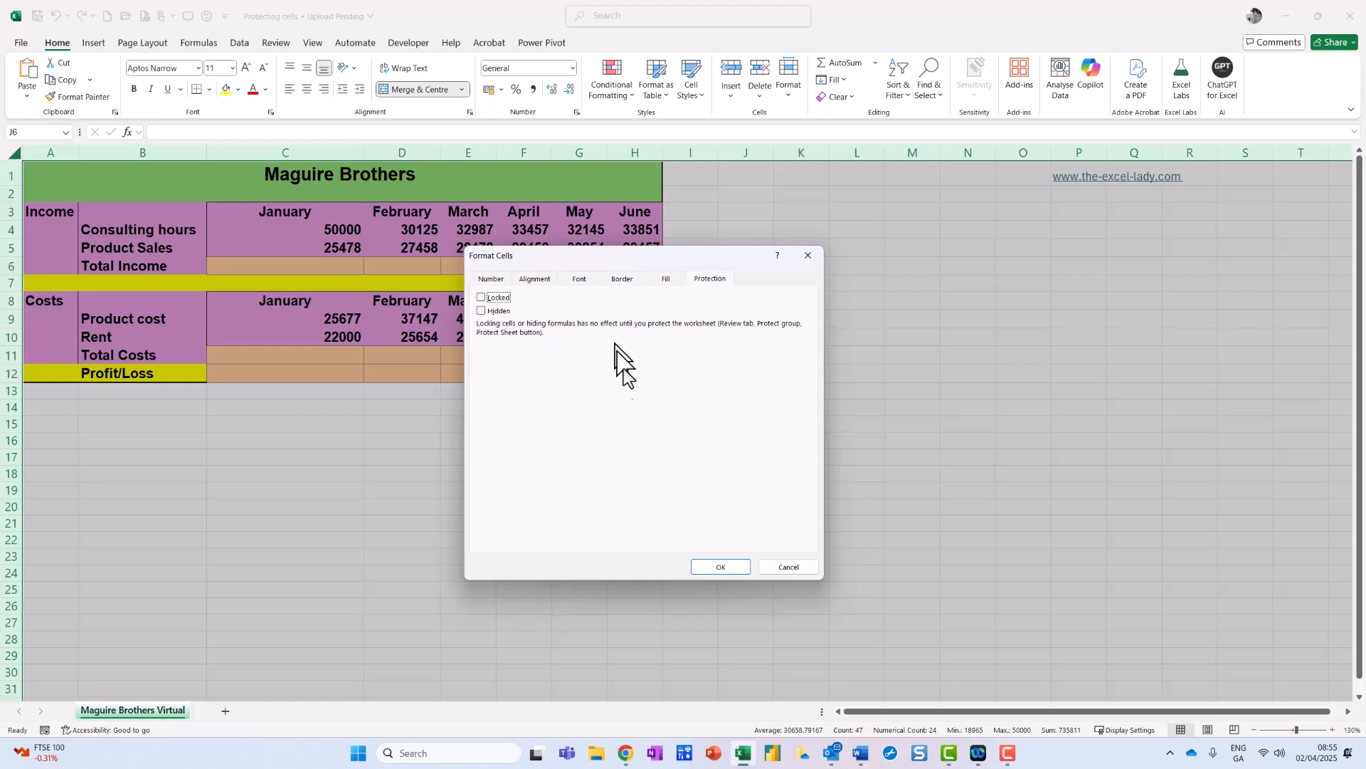
left_click(738, 566)
left_click(638, 404)
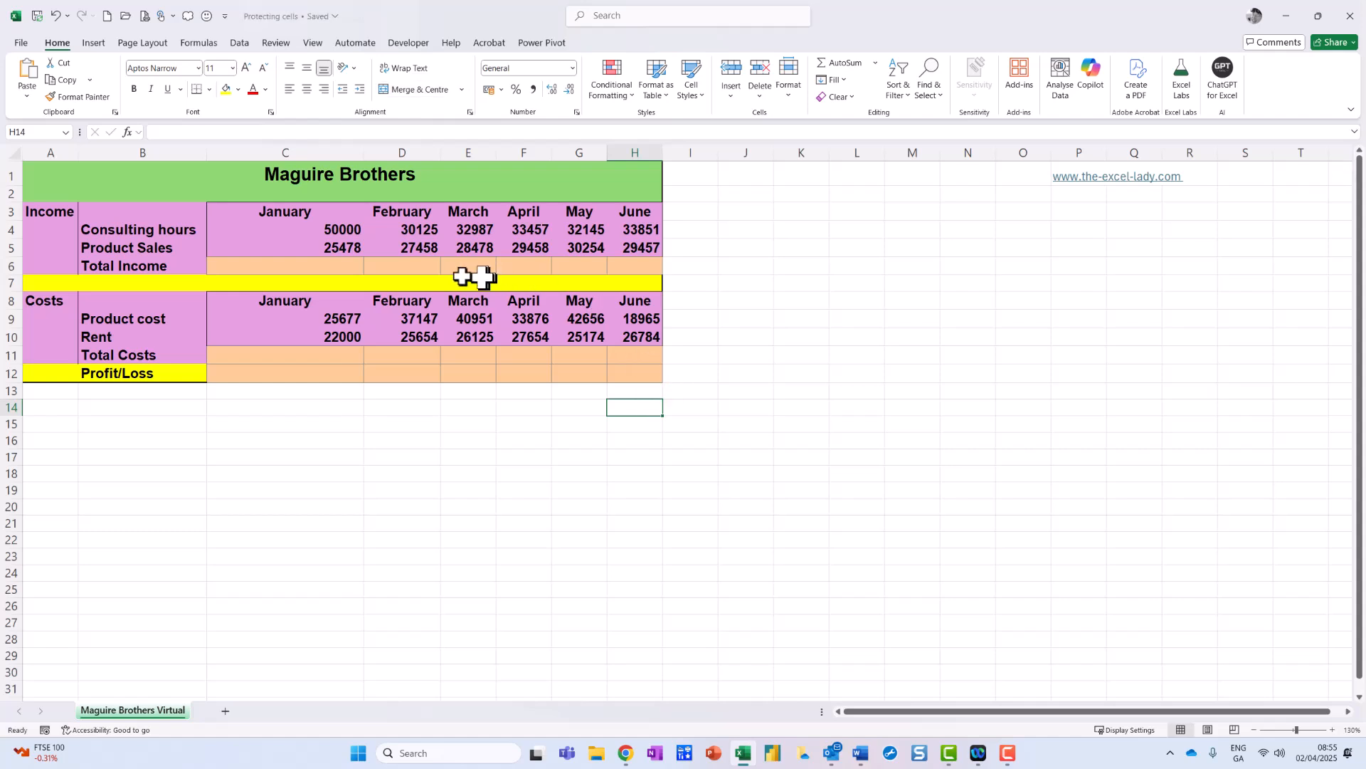
Enter =C4+C5 in C6 and fill the Total Income formula across to H6.
left_click(297, 270)
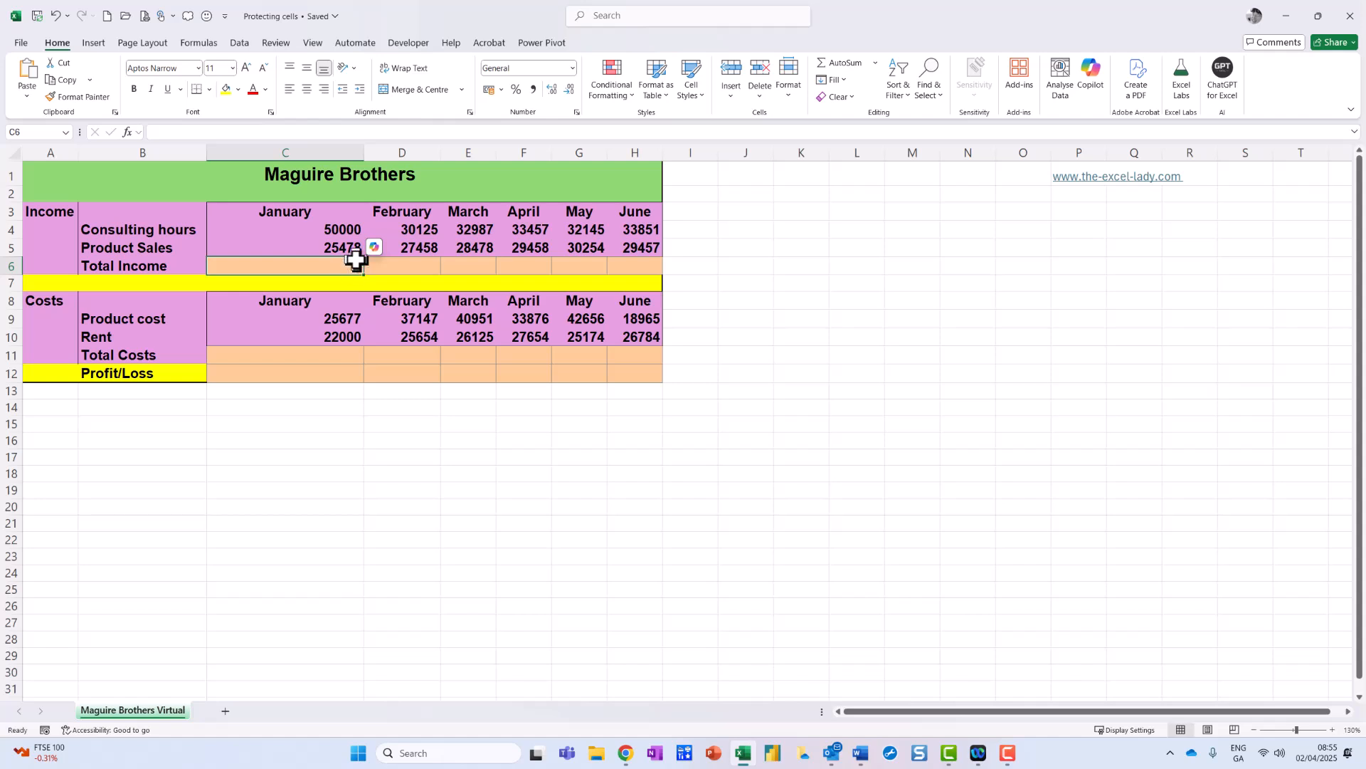
type("=")
left_click(347, 228)
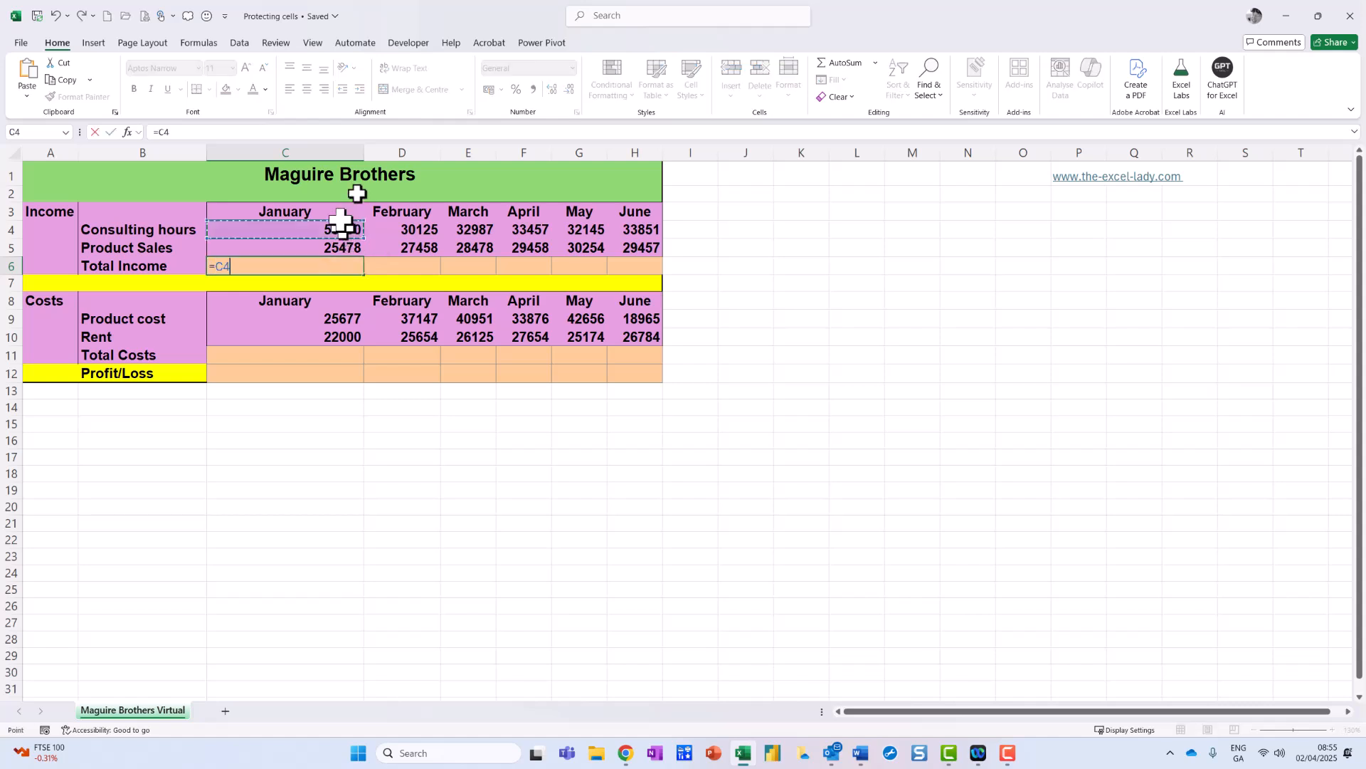
type("+")
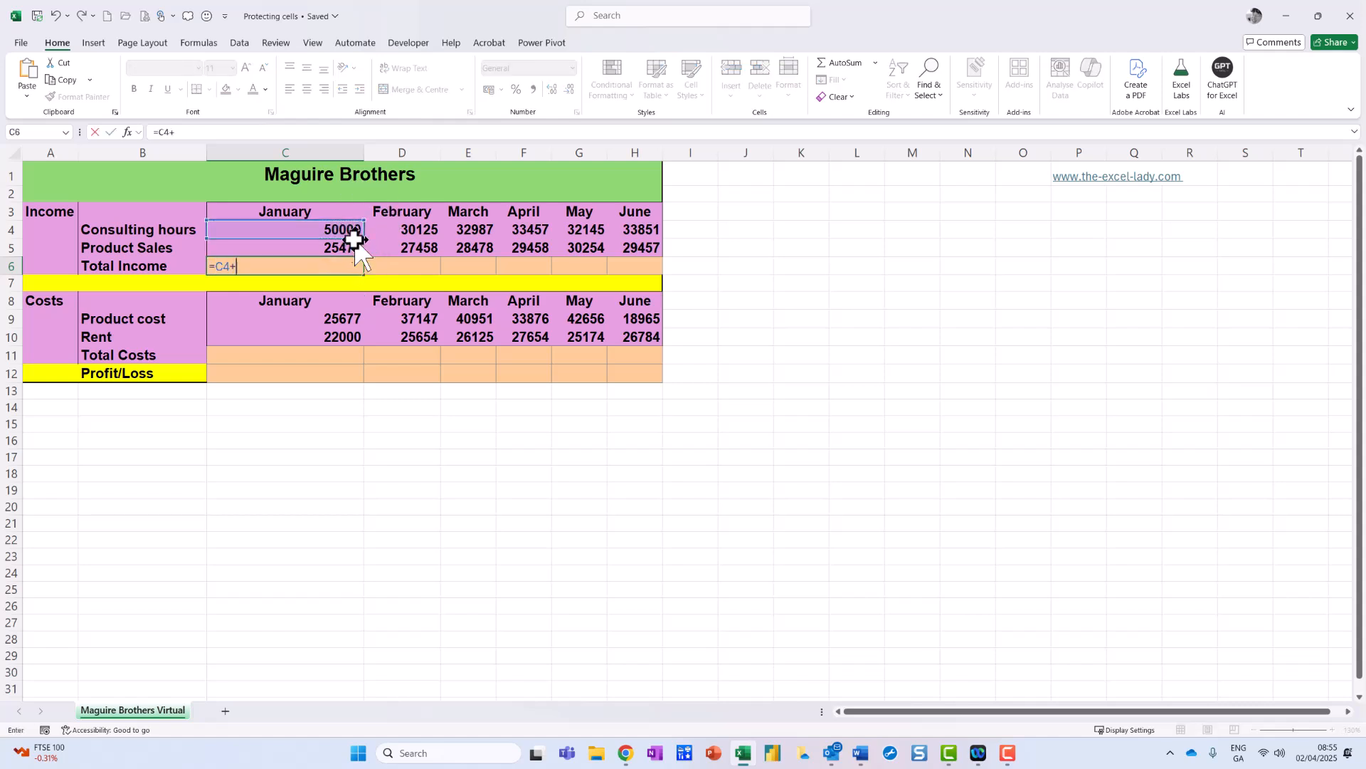
left_click(345, 250)
key("Return")
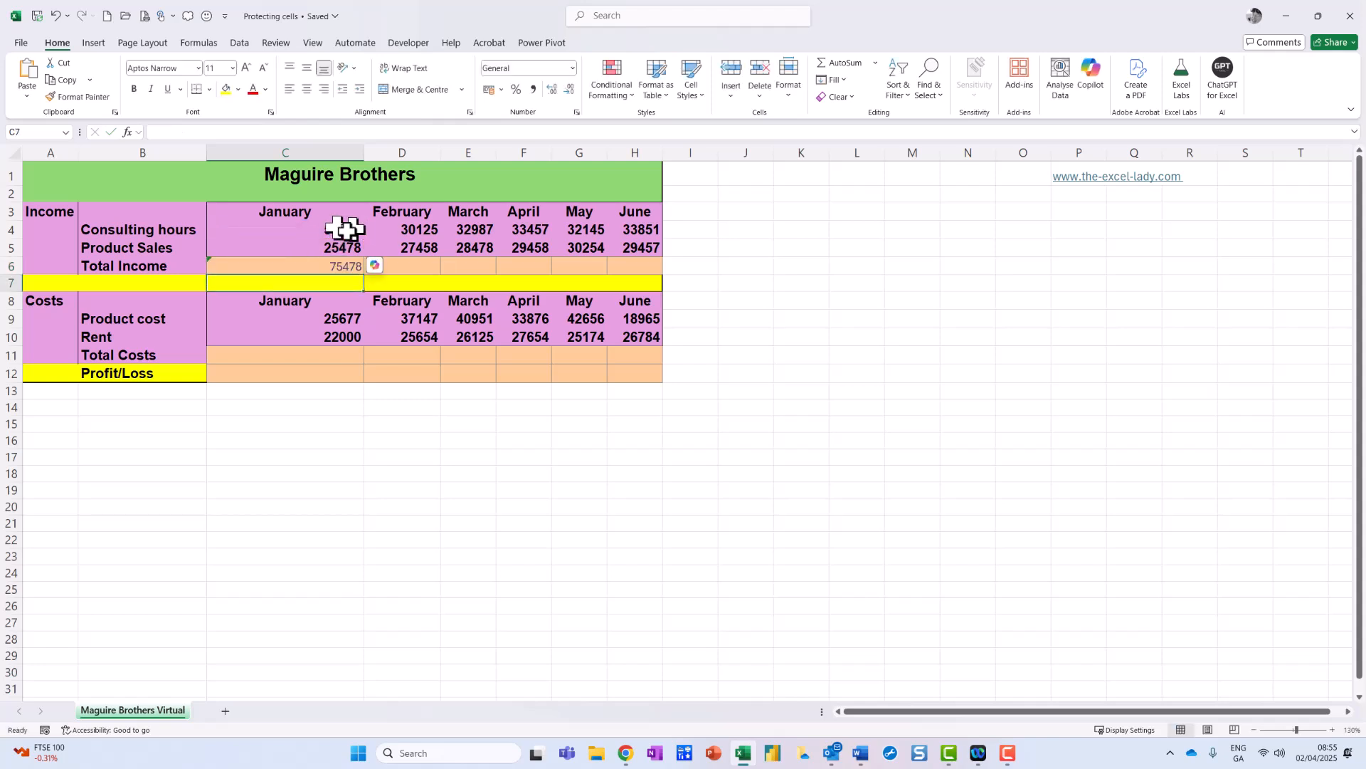
left_click(337, 267)
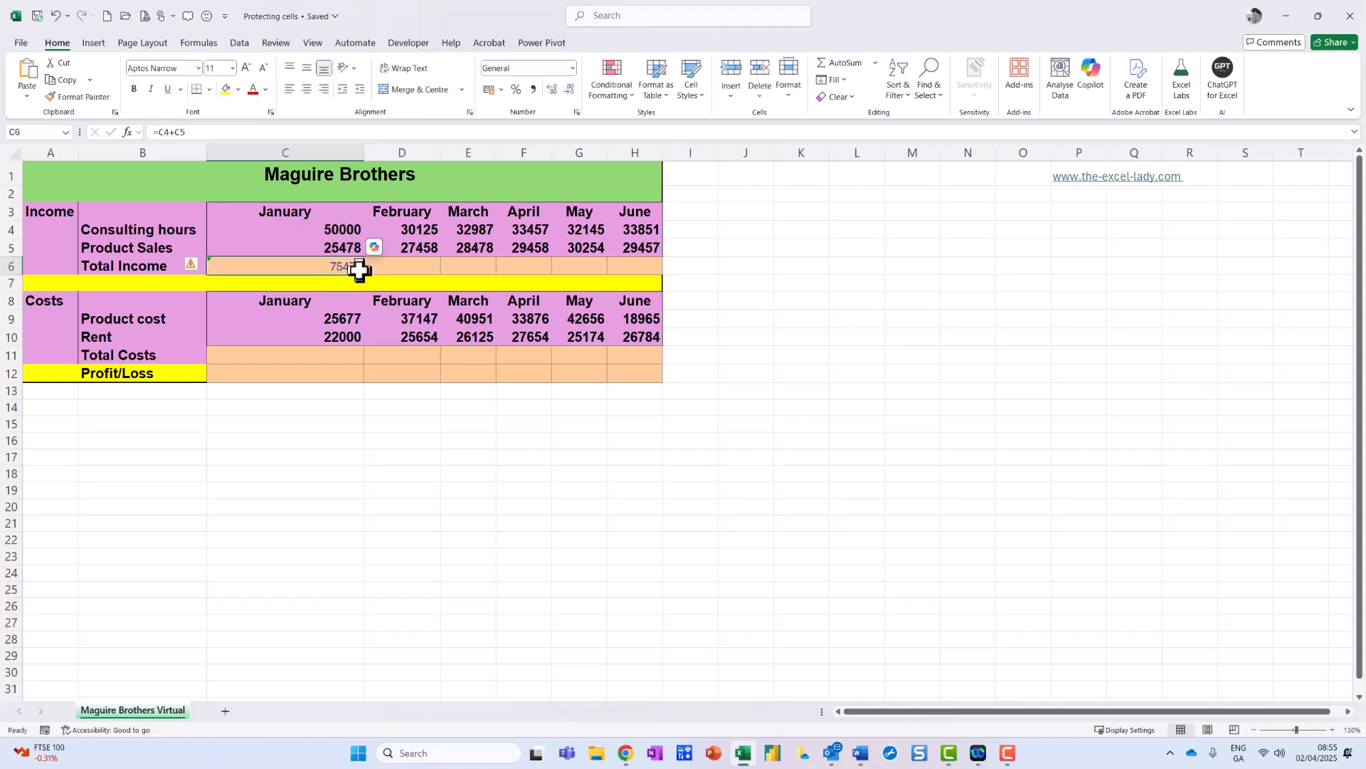
left_click_drag(365, 276, 671, 268)
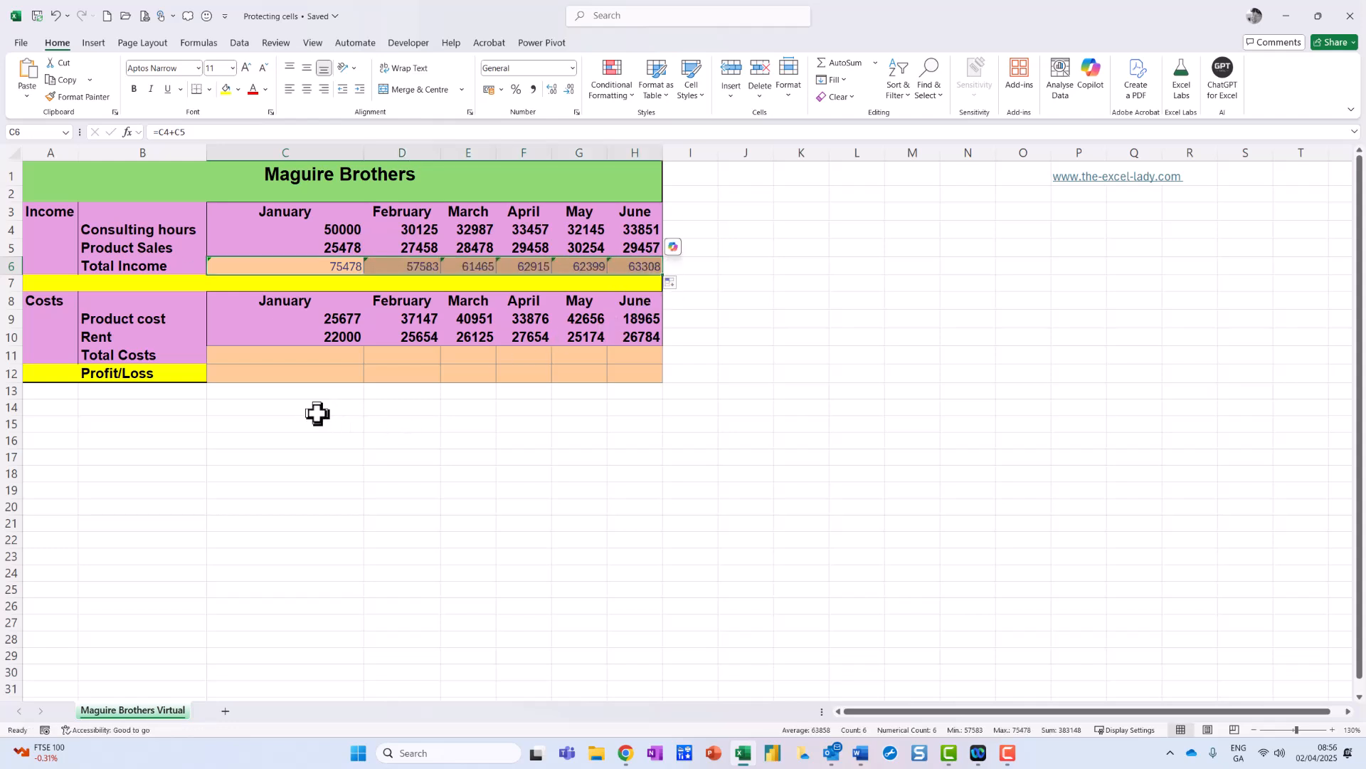
Copy the C6:H6 formulas into C11:H11 for Total Costs.
key("ctrl+c")
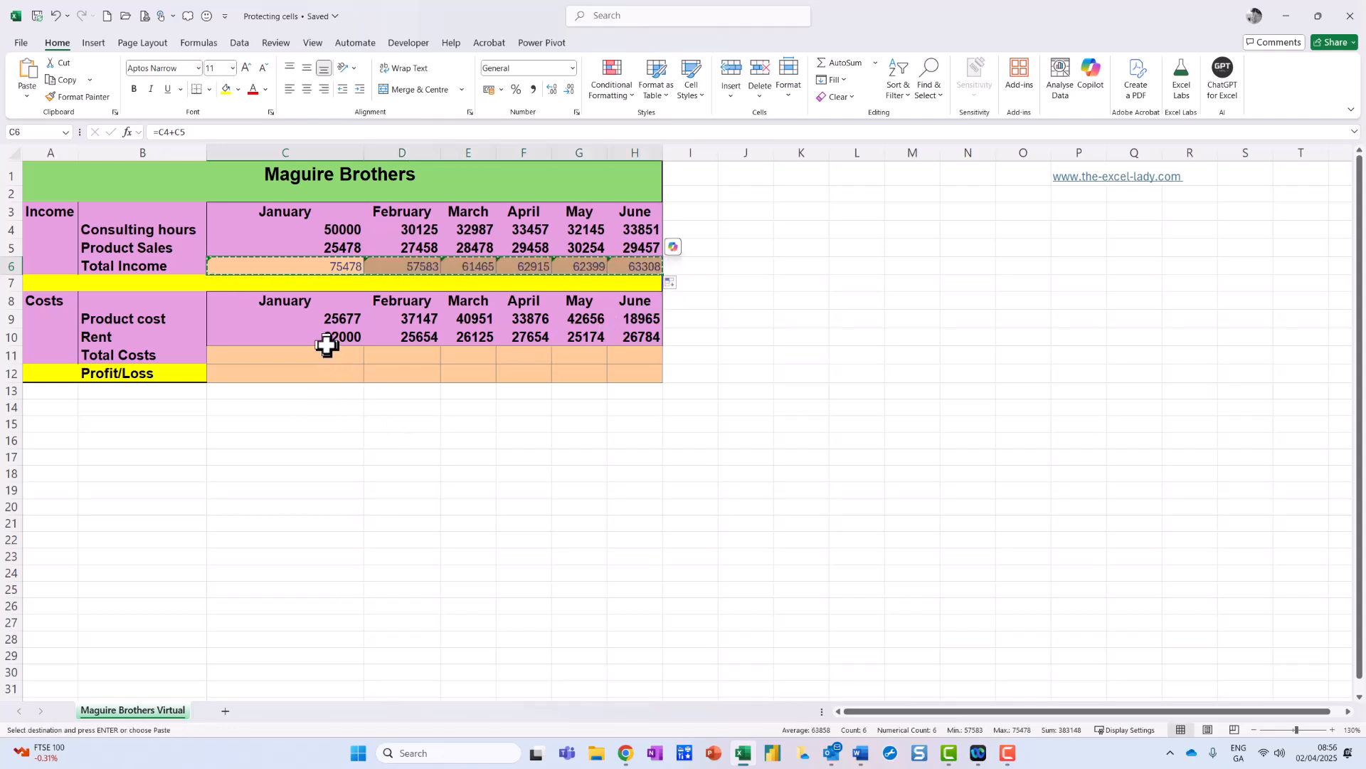
left_click(327, 354)
key("ctrl+v")
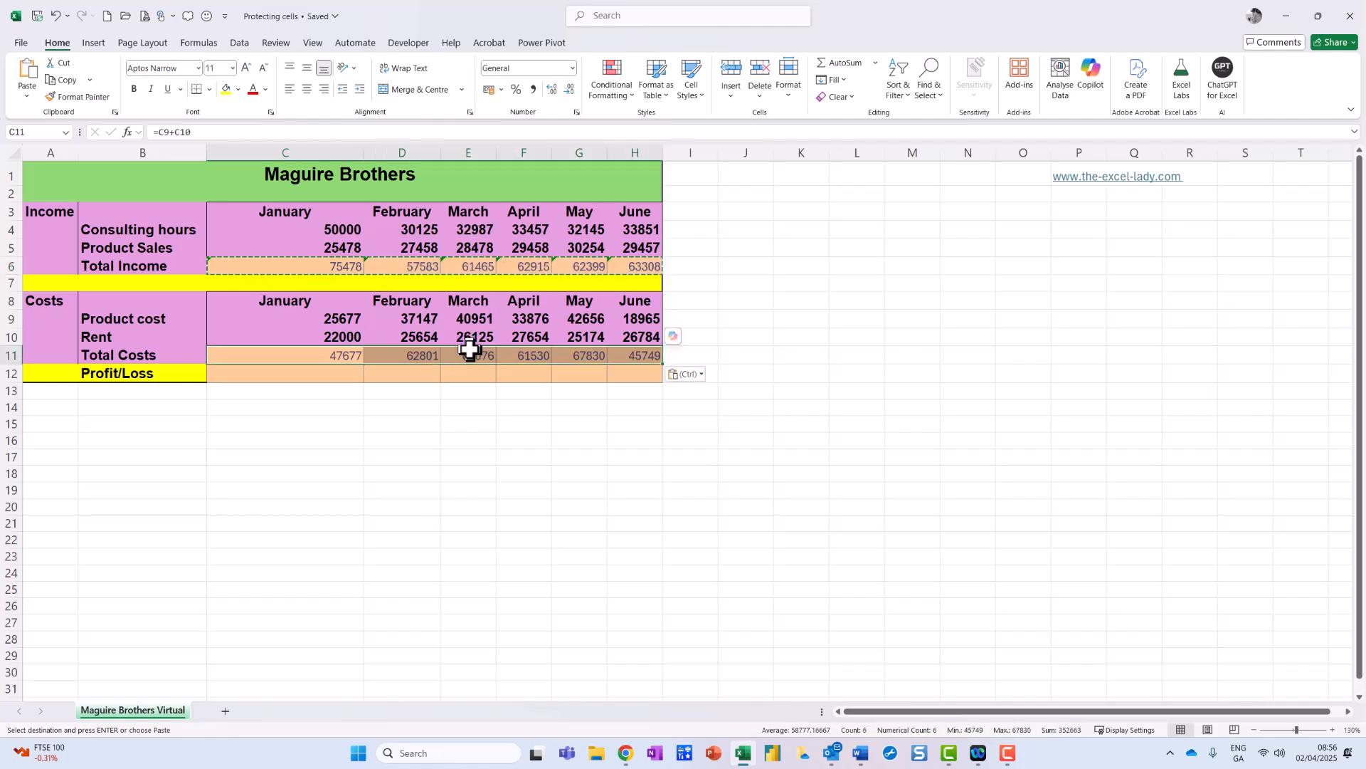
Enter =C6-C11 in C12 and fill the Profit/Loss formula across to H12.
left_click(335, 372)
type("=")
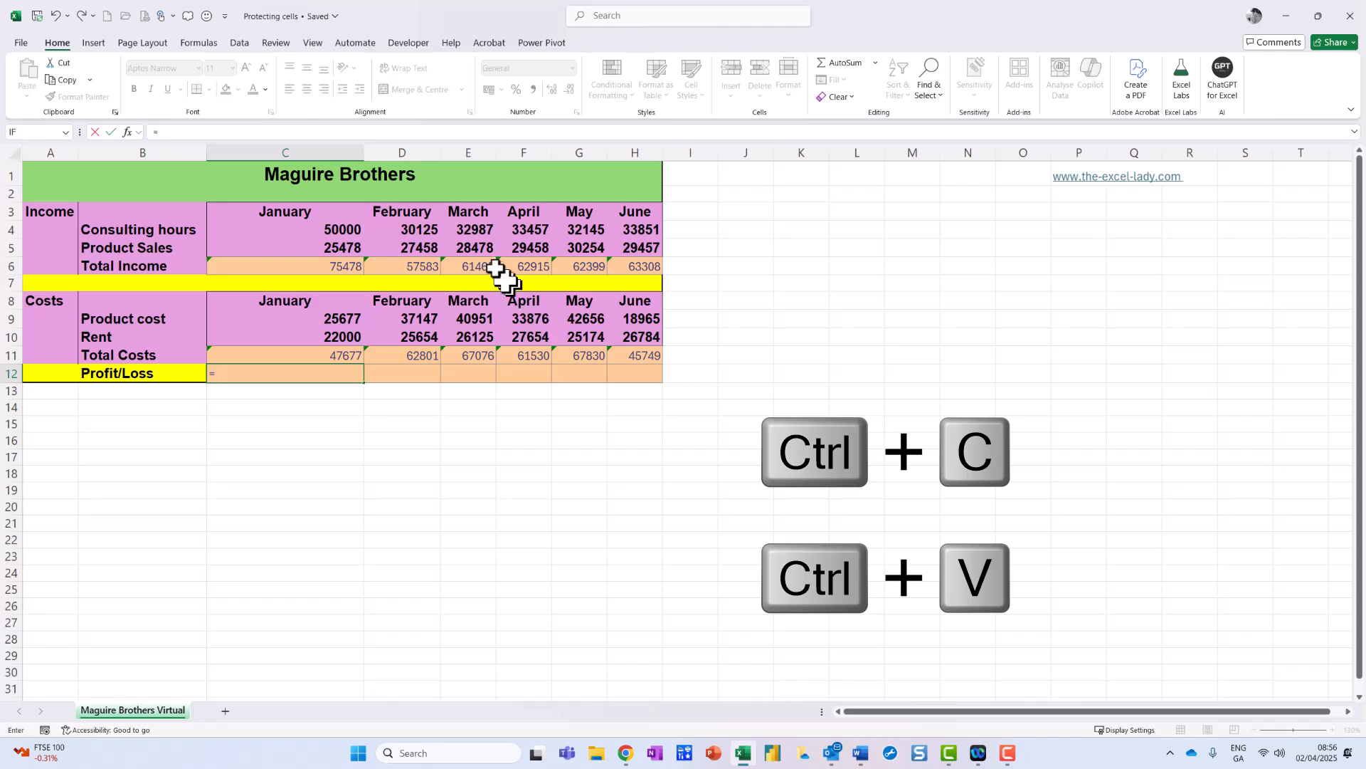
left_click(344, 263)
type("-")
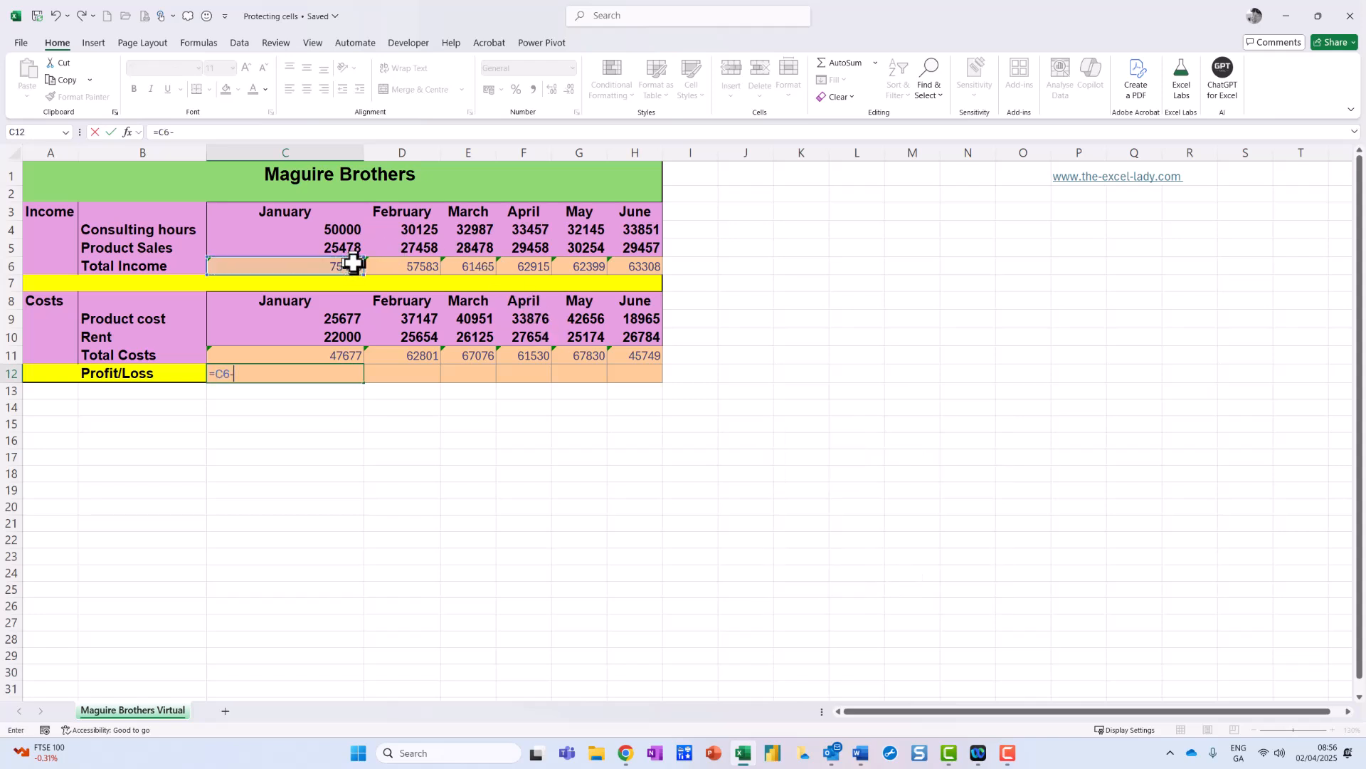
left_click(302, 355)
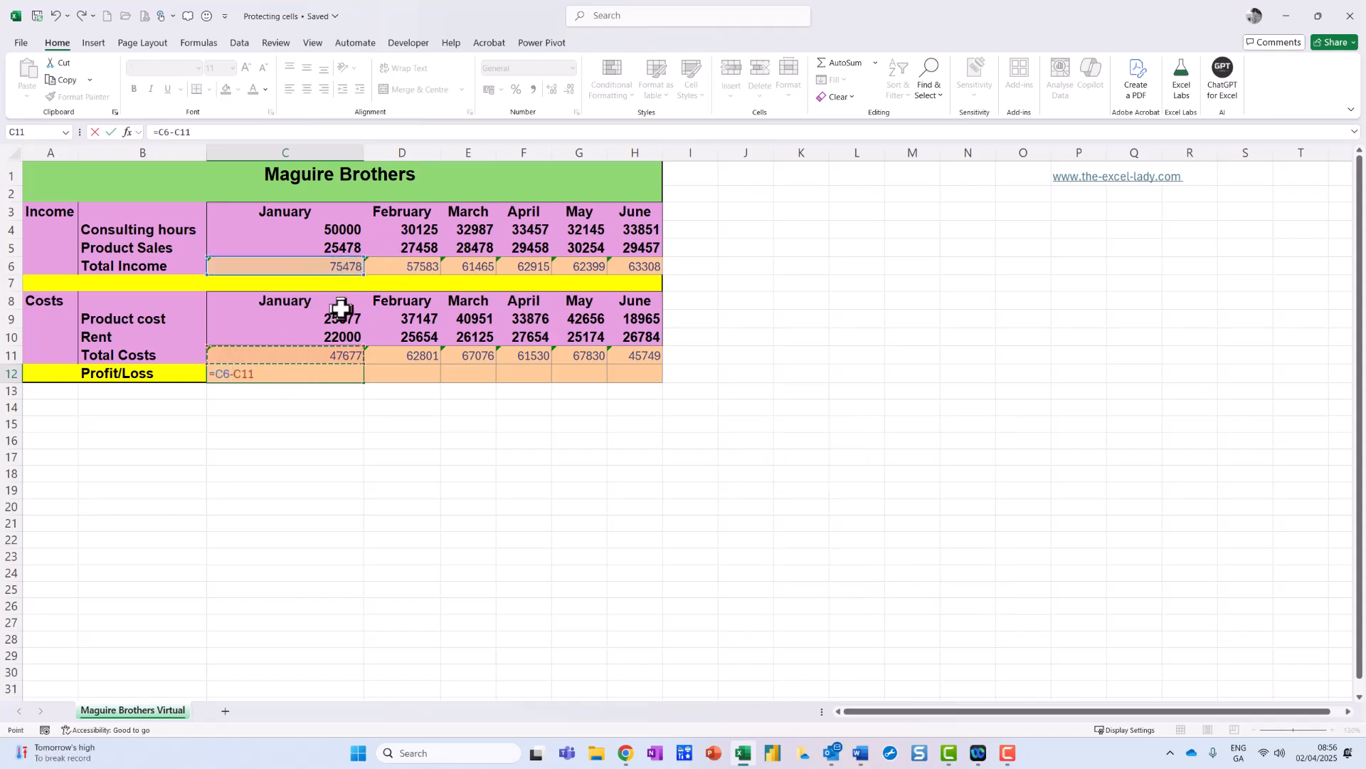
key("Return")
left_click(348, 372)
left_click_drag(362, 385, 653, 384)
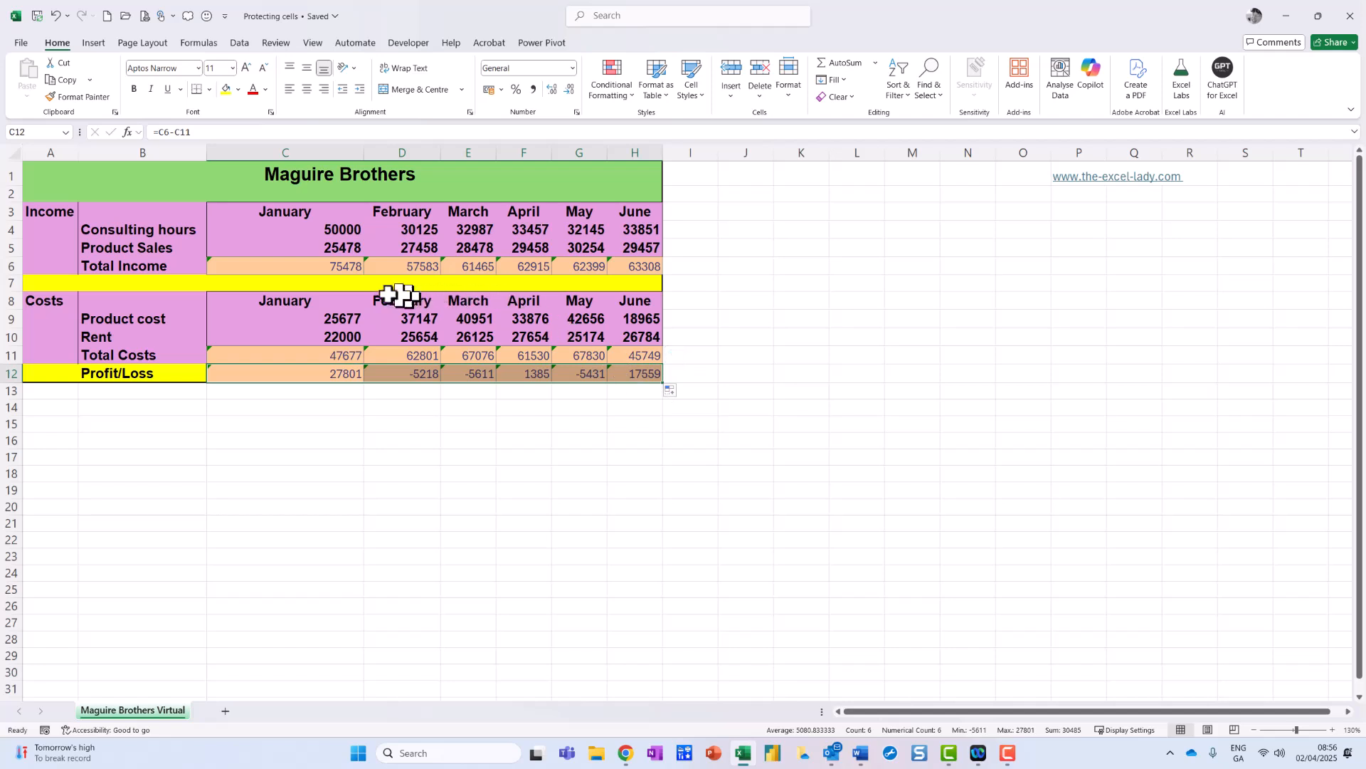
Select the formula cells C6:H6 together with C11:H12.
left_click_drag(298, 262, 618, 263)
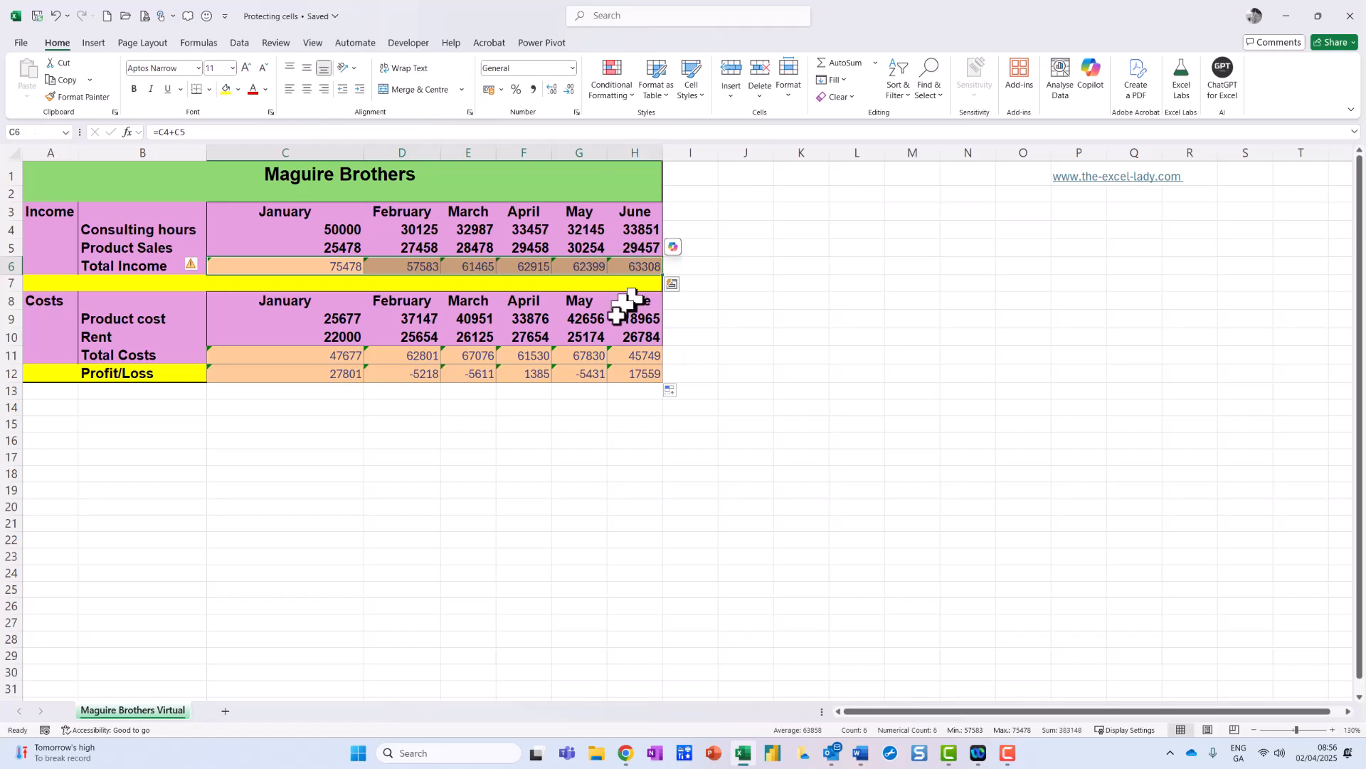
left_click(335, 358, "ctrl")
left_click_drag(335, 361, 635, 366)
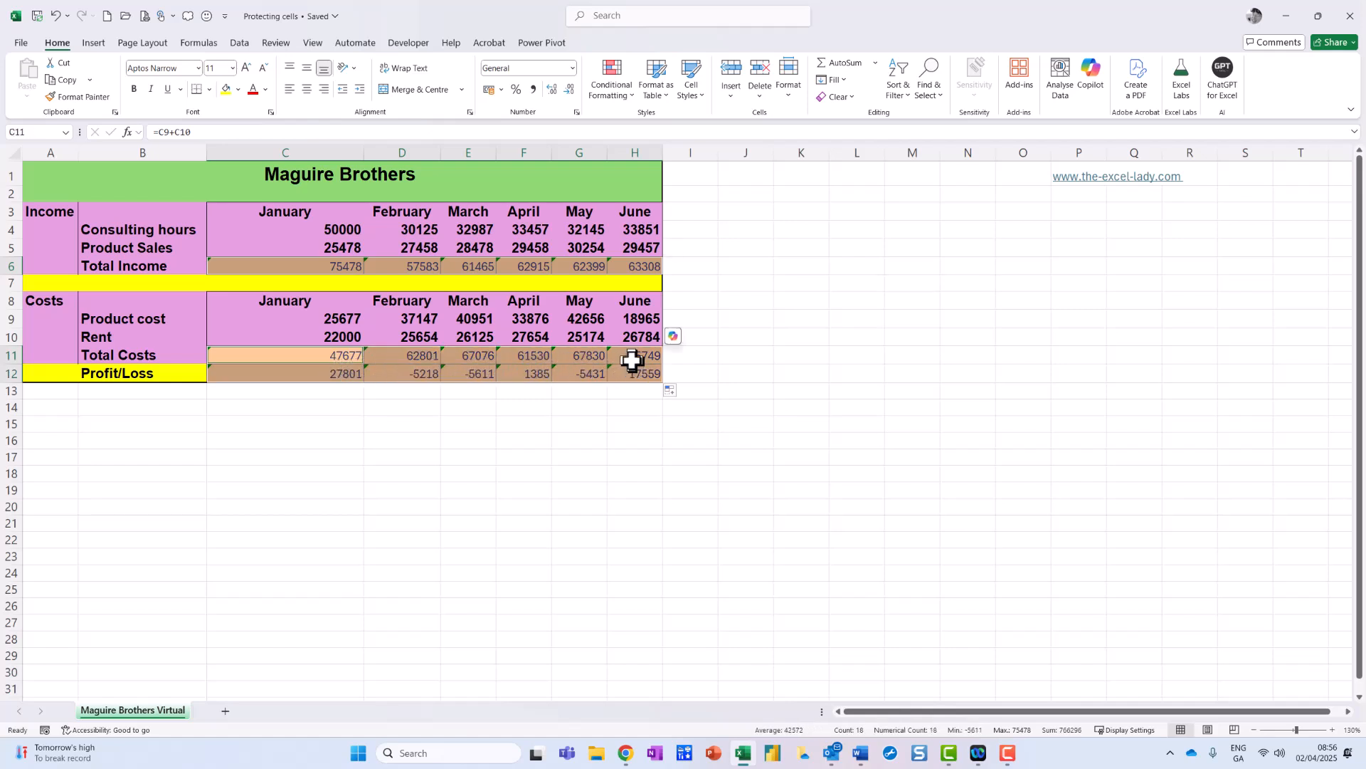
key("ctrl+1")
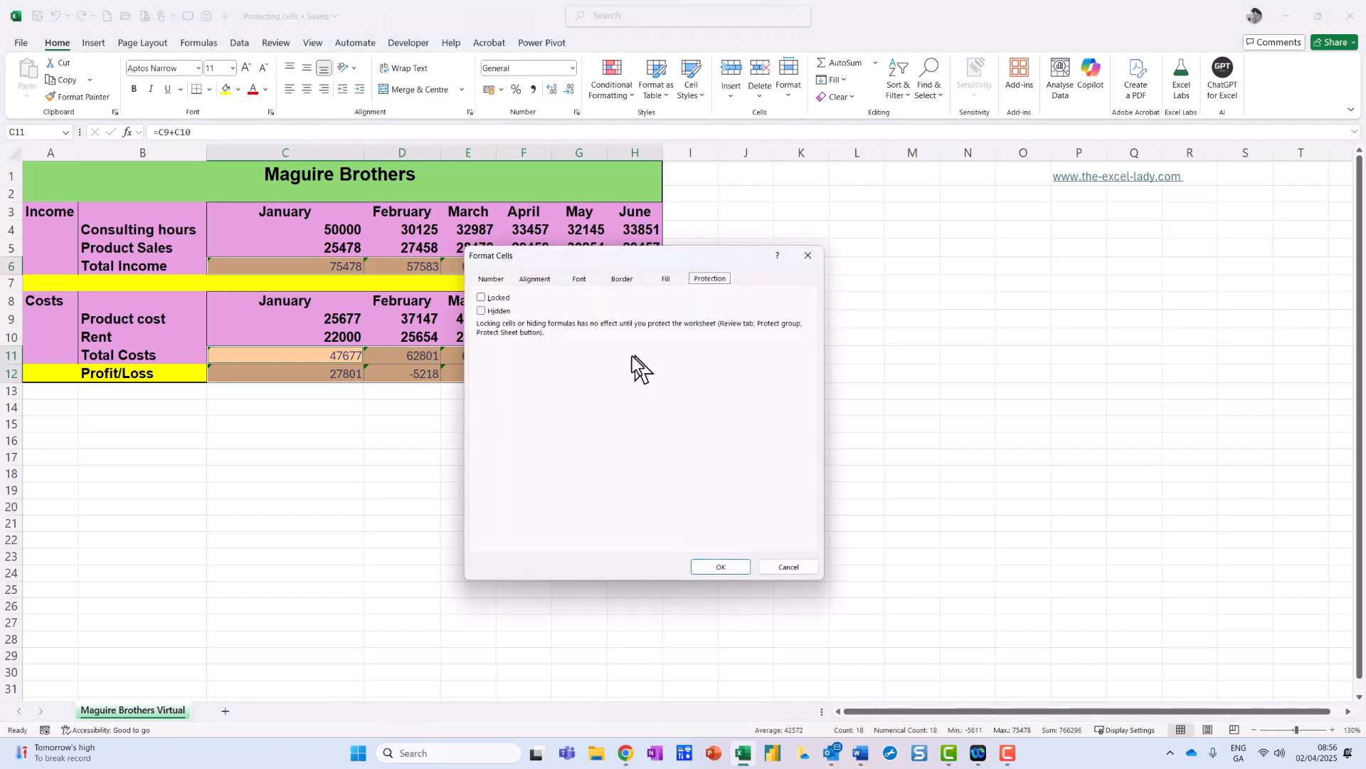
left_click(792, 567)
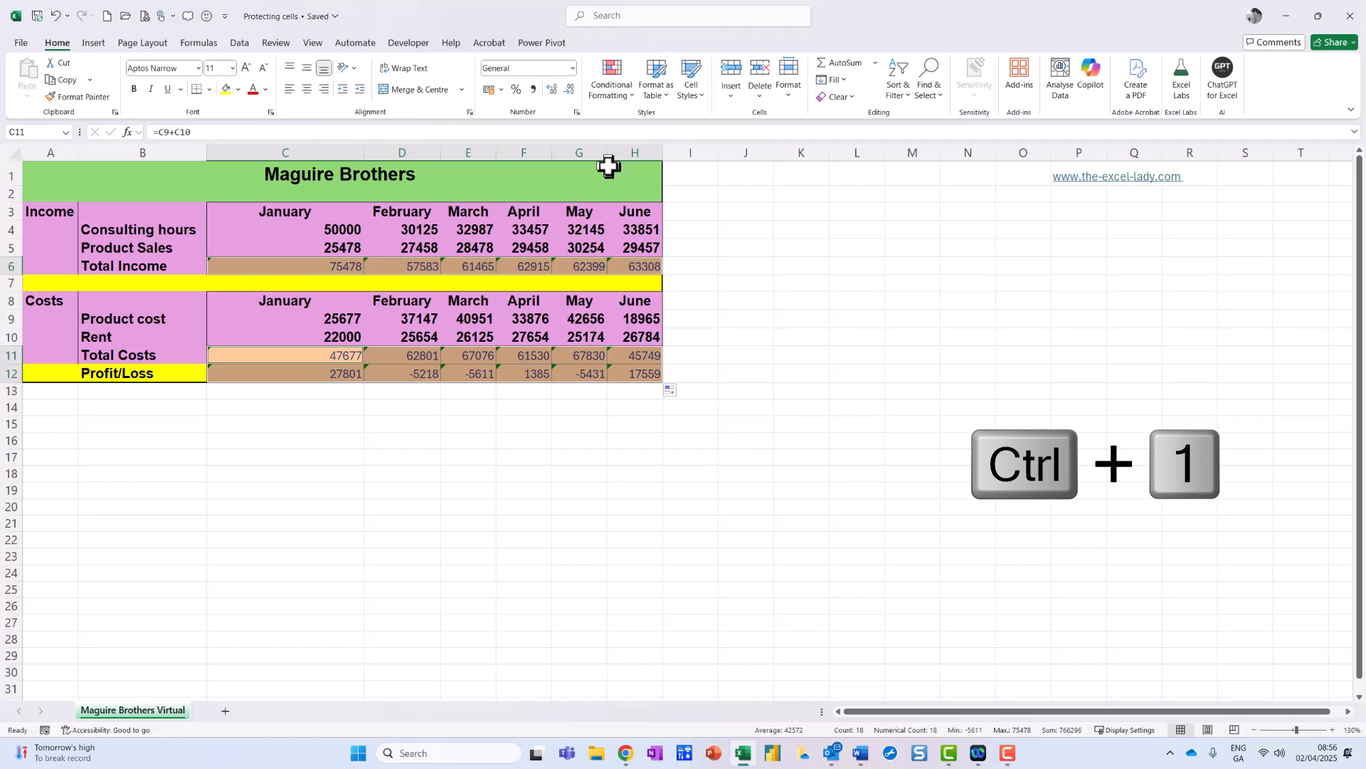
mouse_move(602, 116)
left_mouse_down()
mouse_move(583, 105)
mouse_move(563, 119)
mouse_move(594, 135)
mouse_move(602, 114)
left_mouse_up()
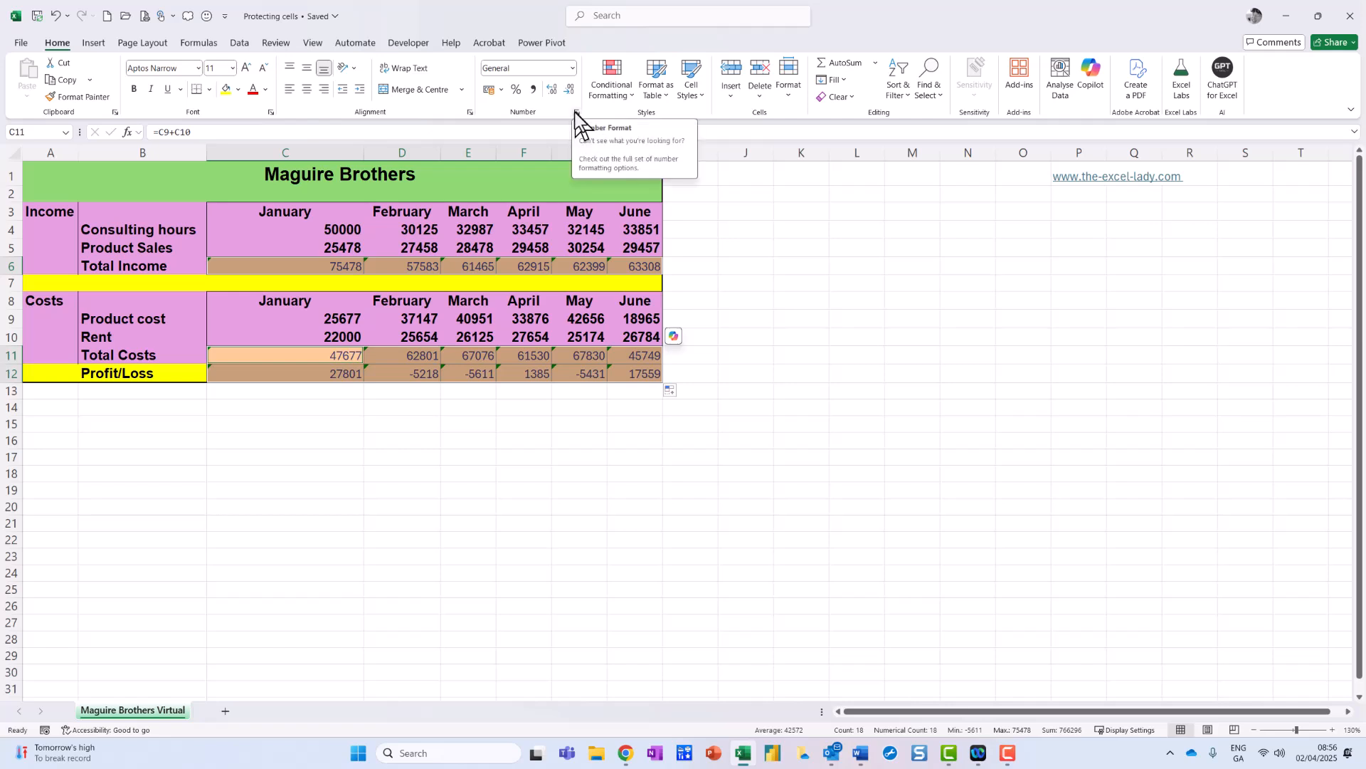
left_click(577, 113)
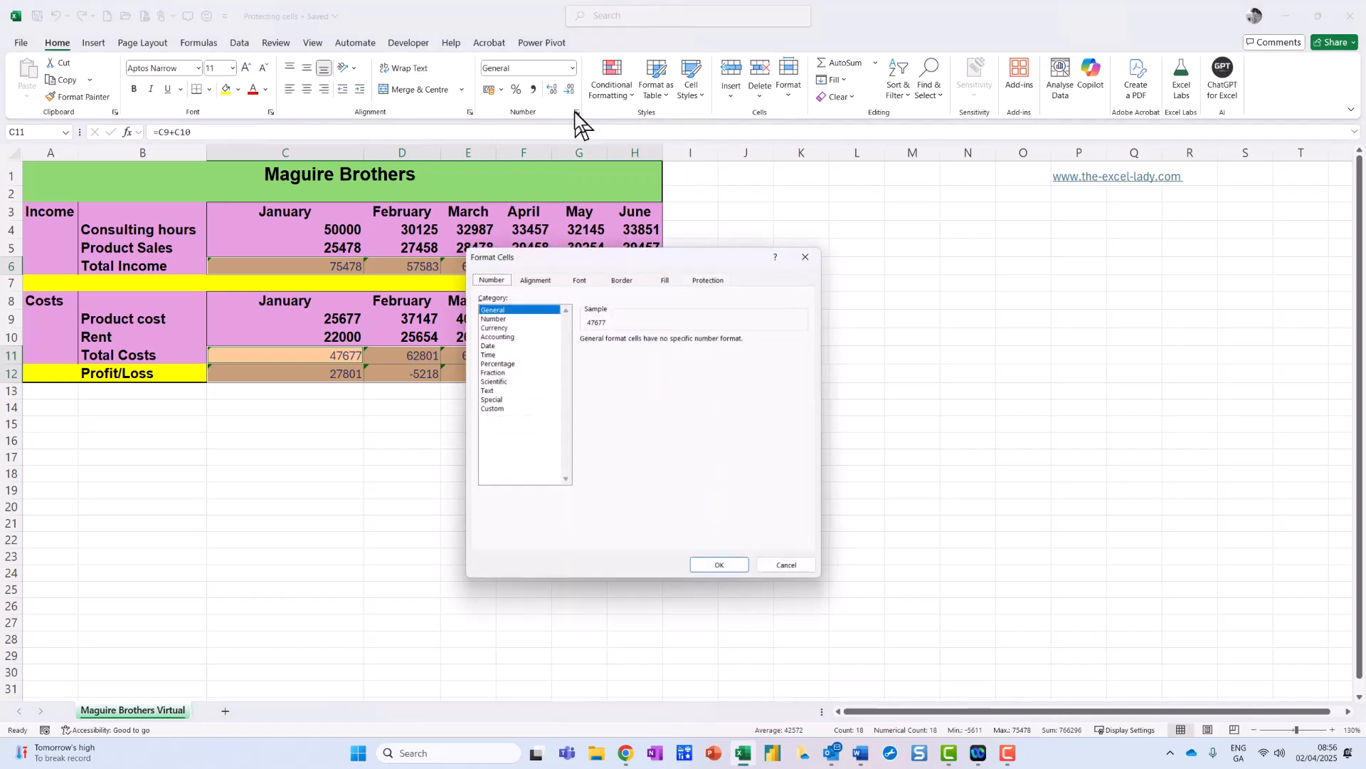
left_click(718, 279)
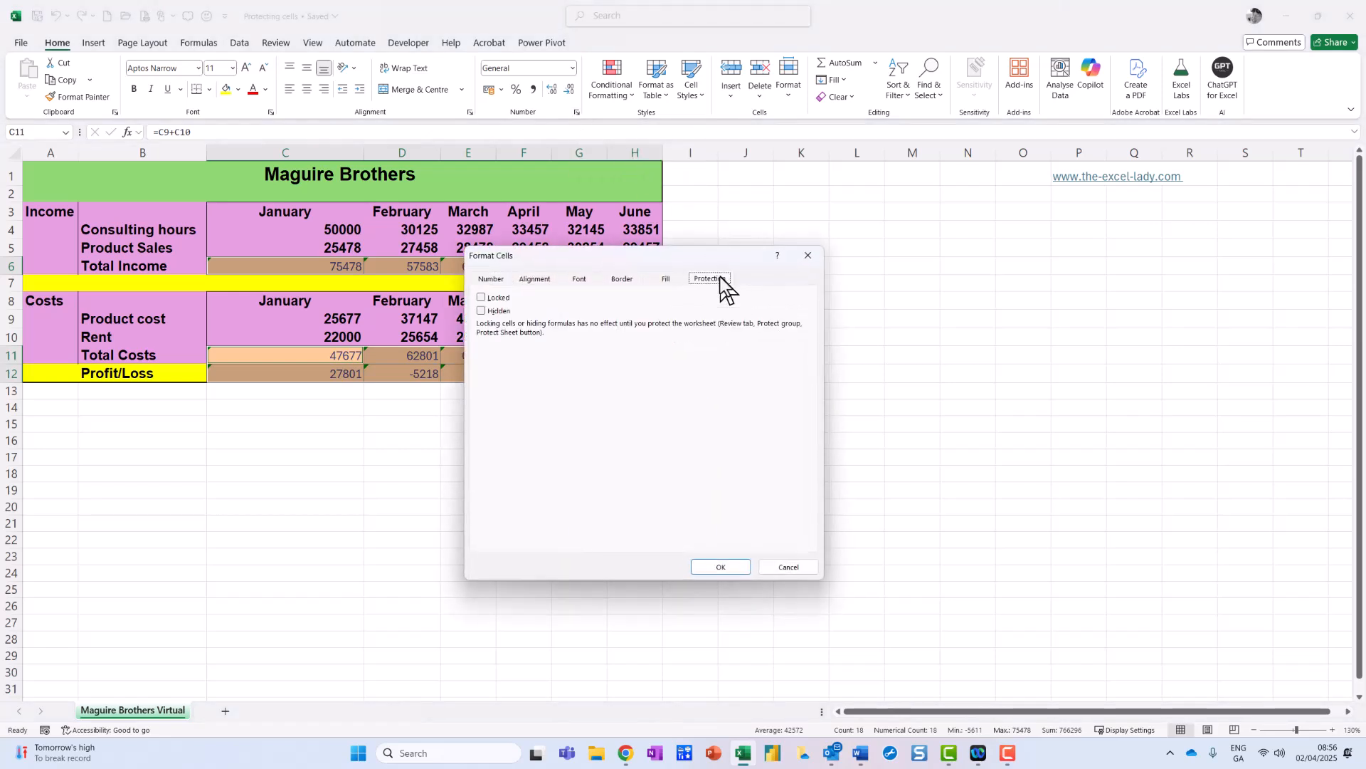
left_click(496, 298)
left_click_drag(617, 258, 891, 283)
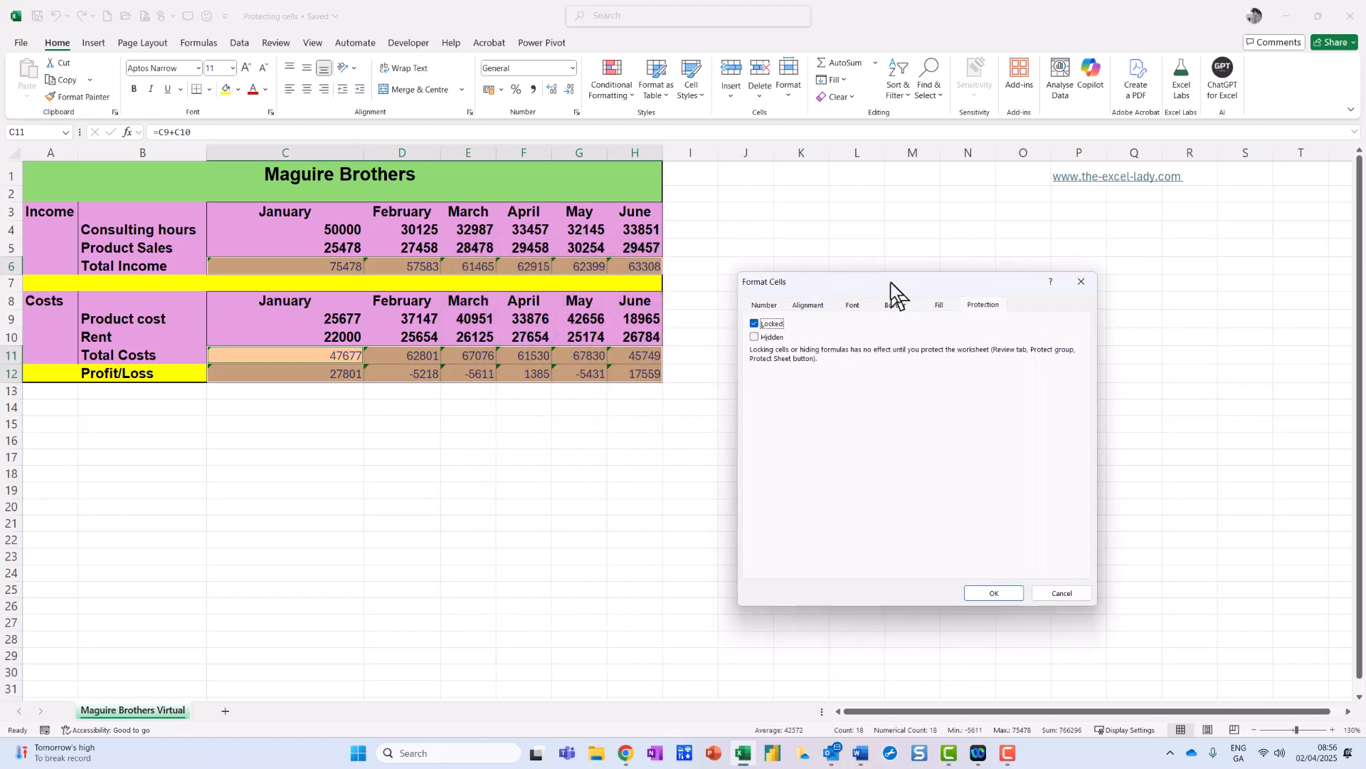
left_click(997, 594)
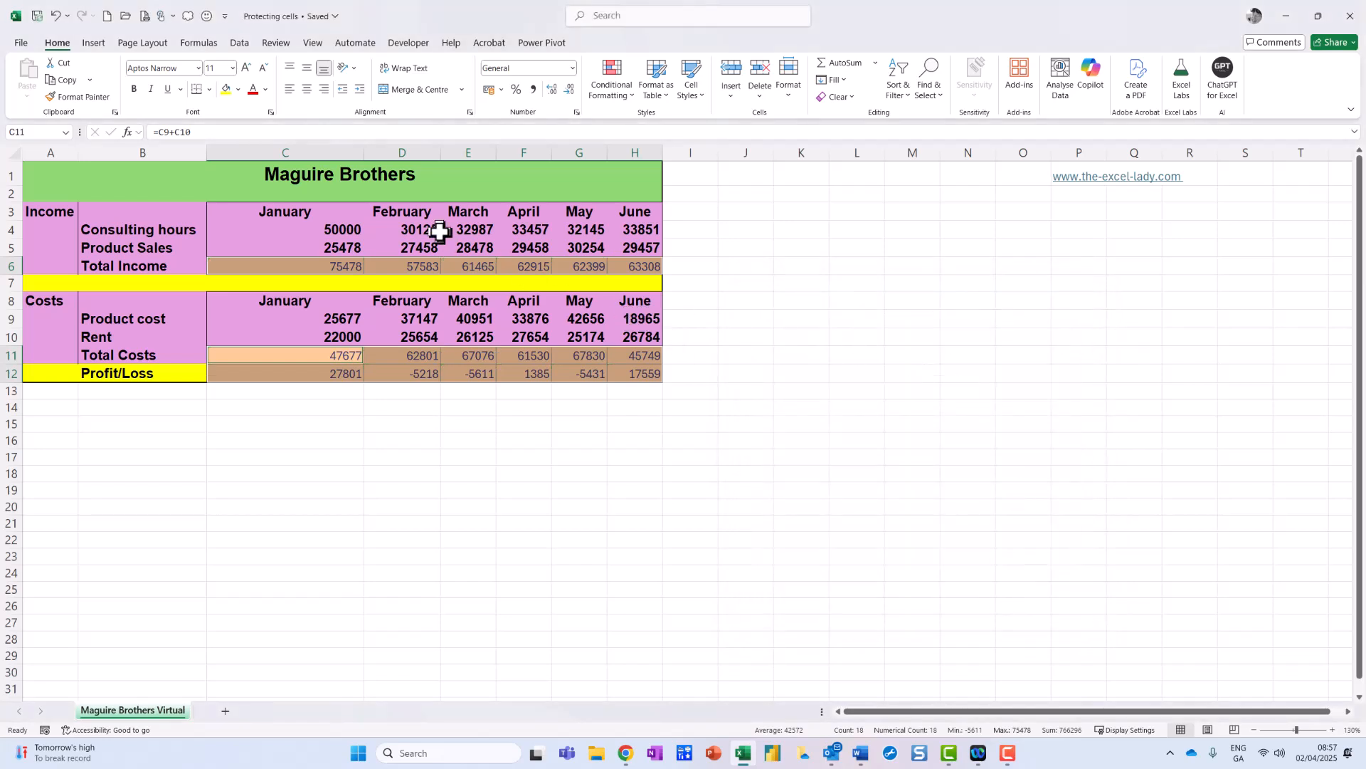
Start Protect Sheet from the Review tab, enter the sheet password, then re-enter it to confirm.
mouse_move(294, 22)
left_mouse_down()
mouse_move(282, 21)
mouse_move(276, 73)
mouse_move(294, 20)
left_mouse_up()
left_click(277, 42)
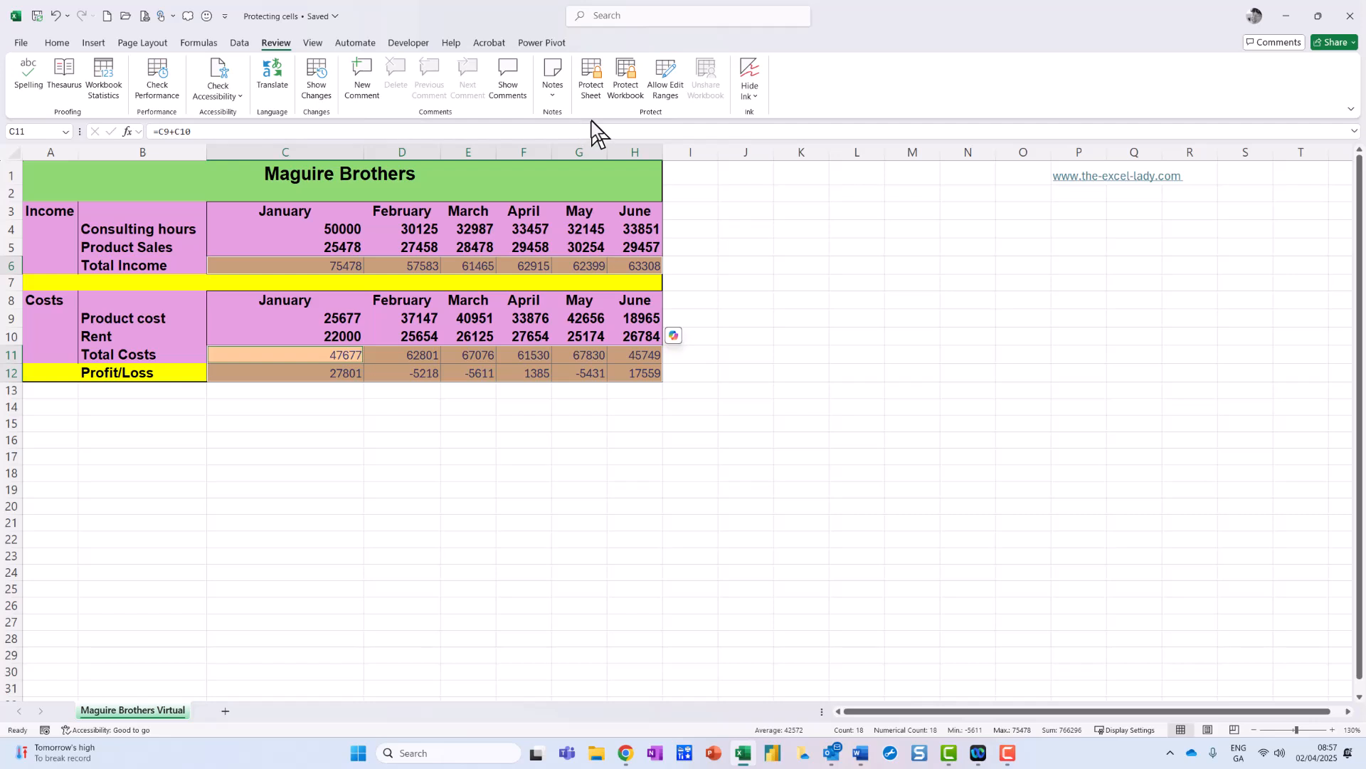
mouse_move(617, 60)
left_mouse_down()
mouse_move(546, 92)
mouse_move(645, 80)
left_mouse_up()
key("Escape")
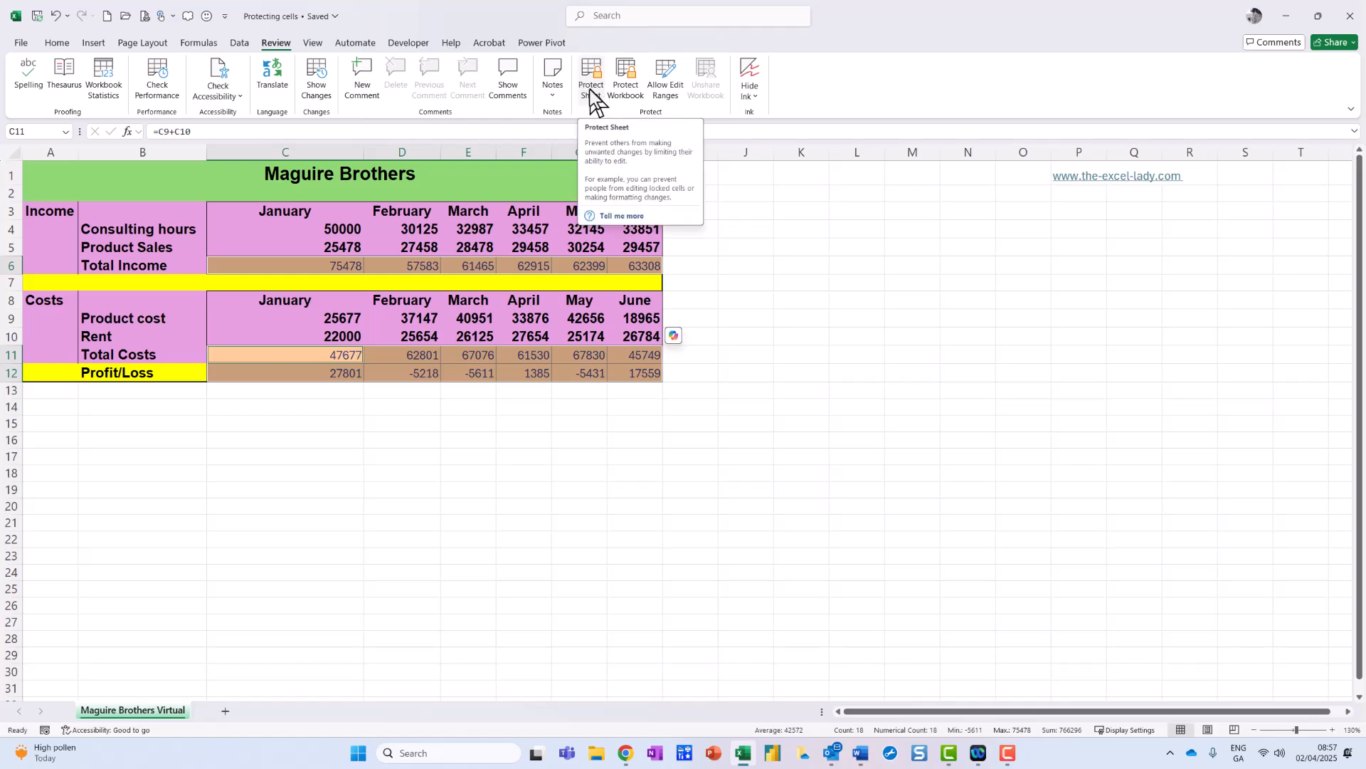
left_click(589, 90)
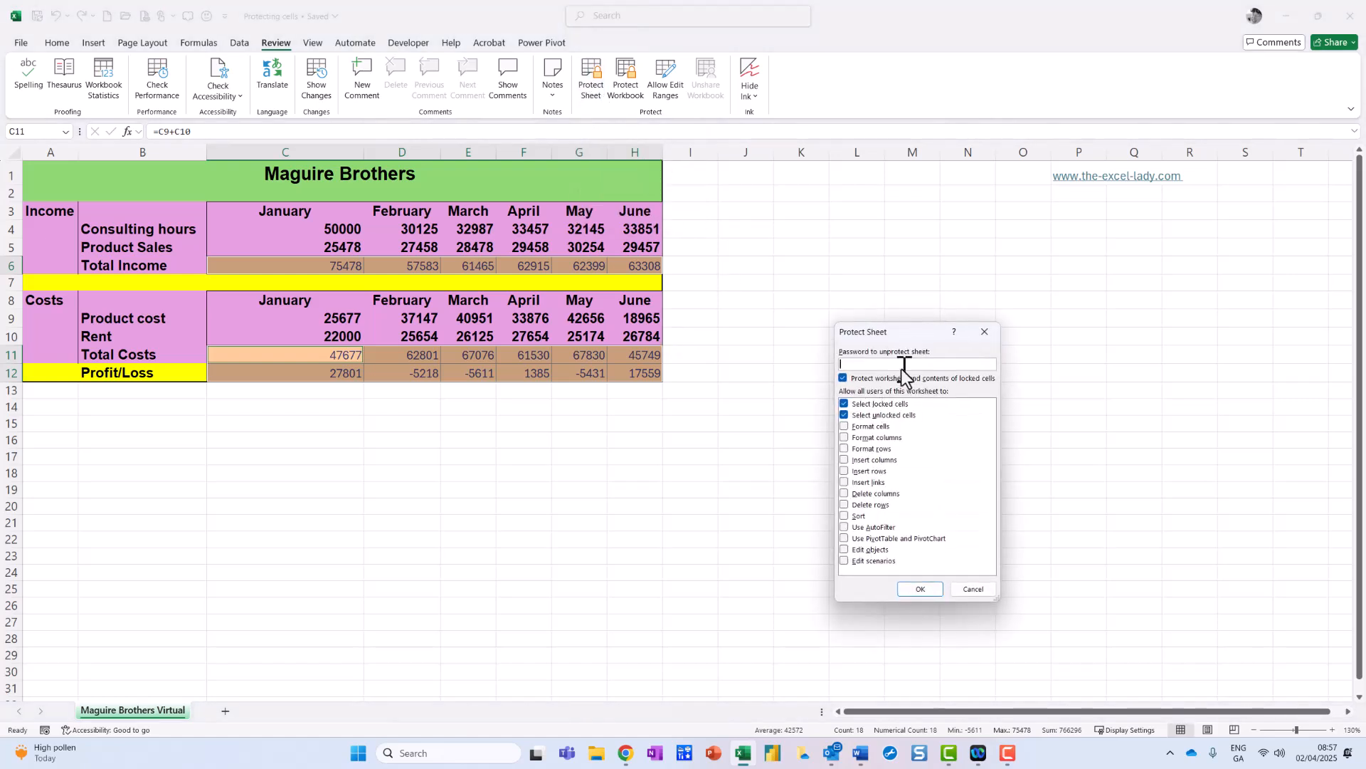
left_click_drag(919, 328, 879, 336)
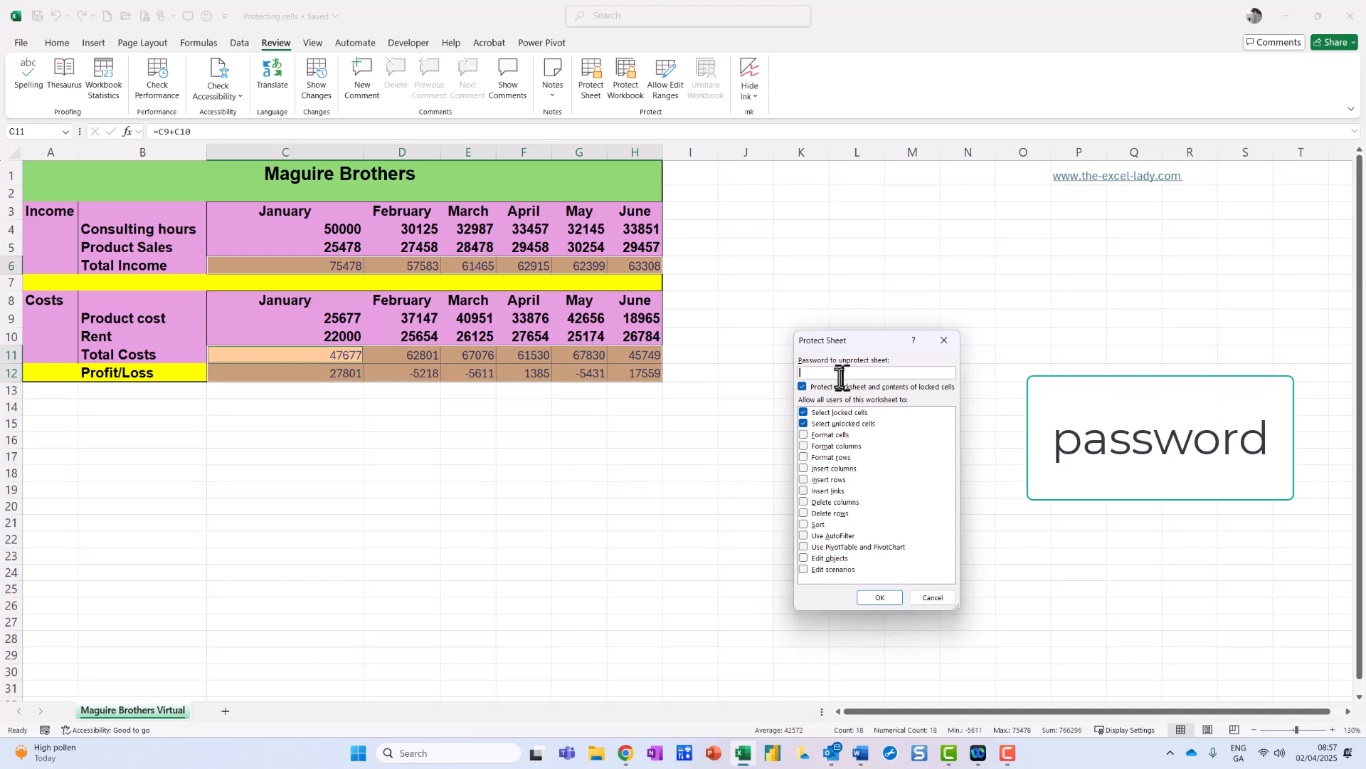
type("pass")
left_click(881, 597)
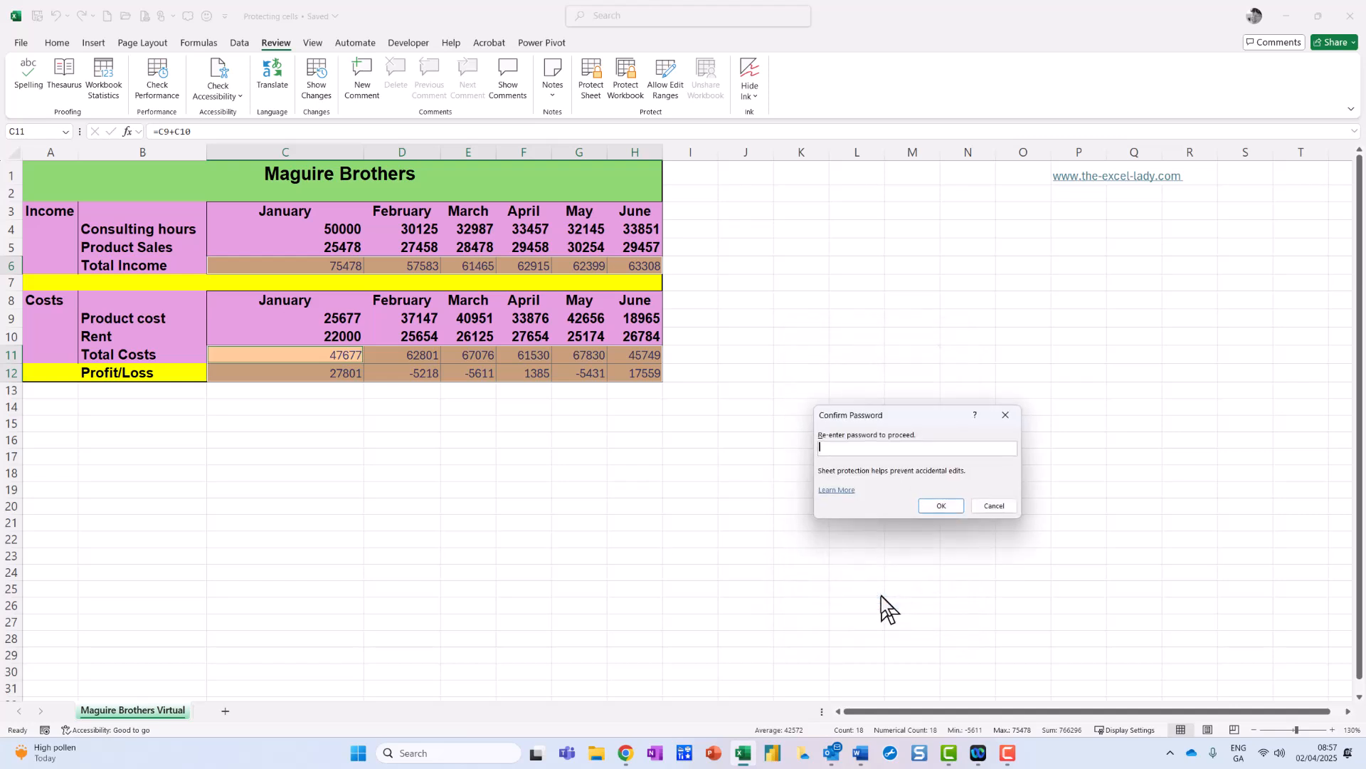
type("password")
Confirm the protection and verify the locked C6 formula cannot be deleted.
left_click(943, 505)
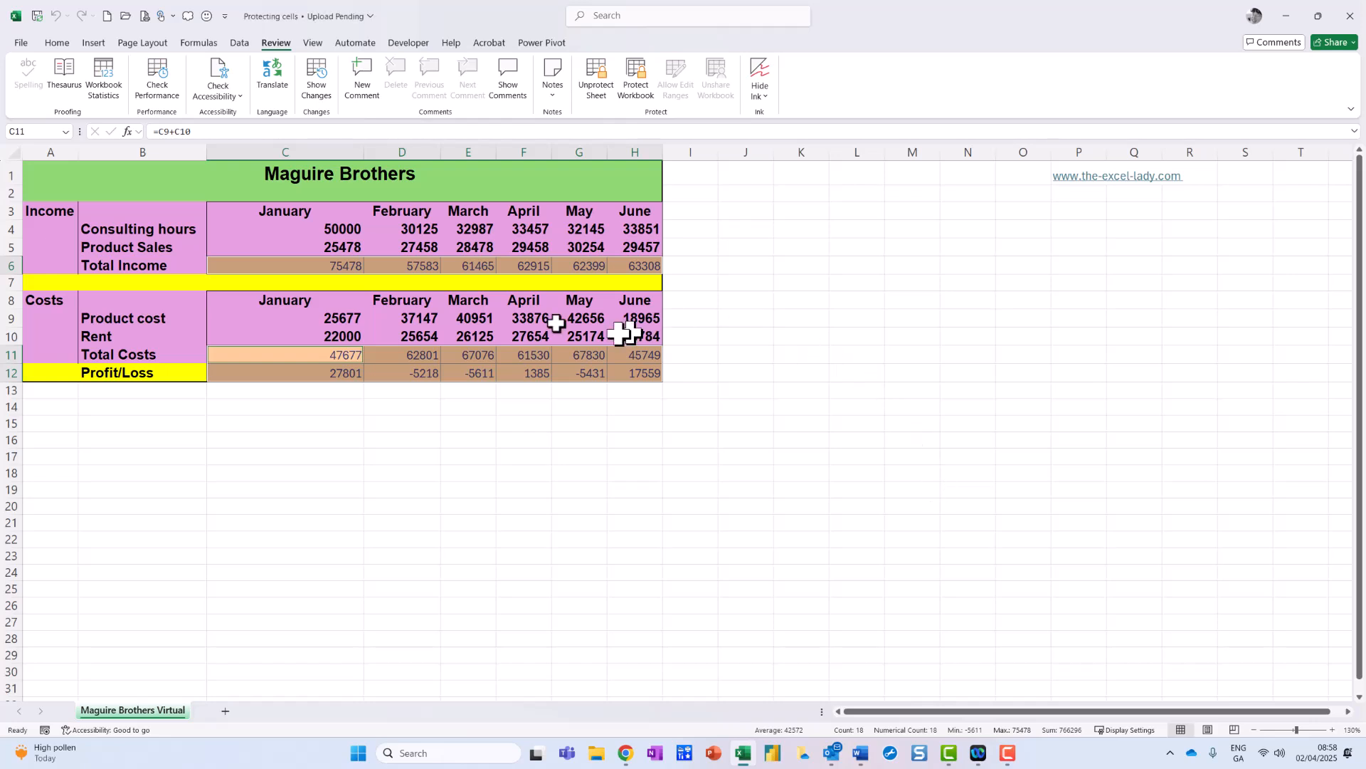
left_click(327, 268)
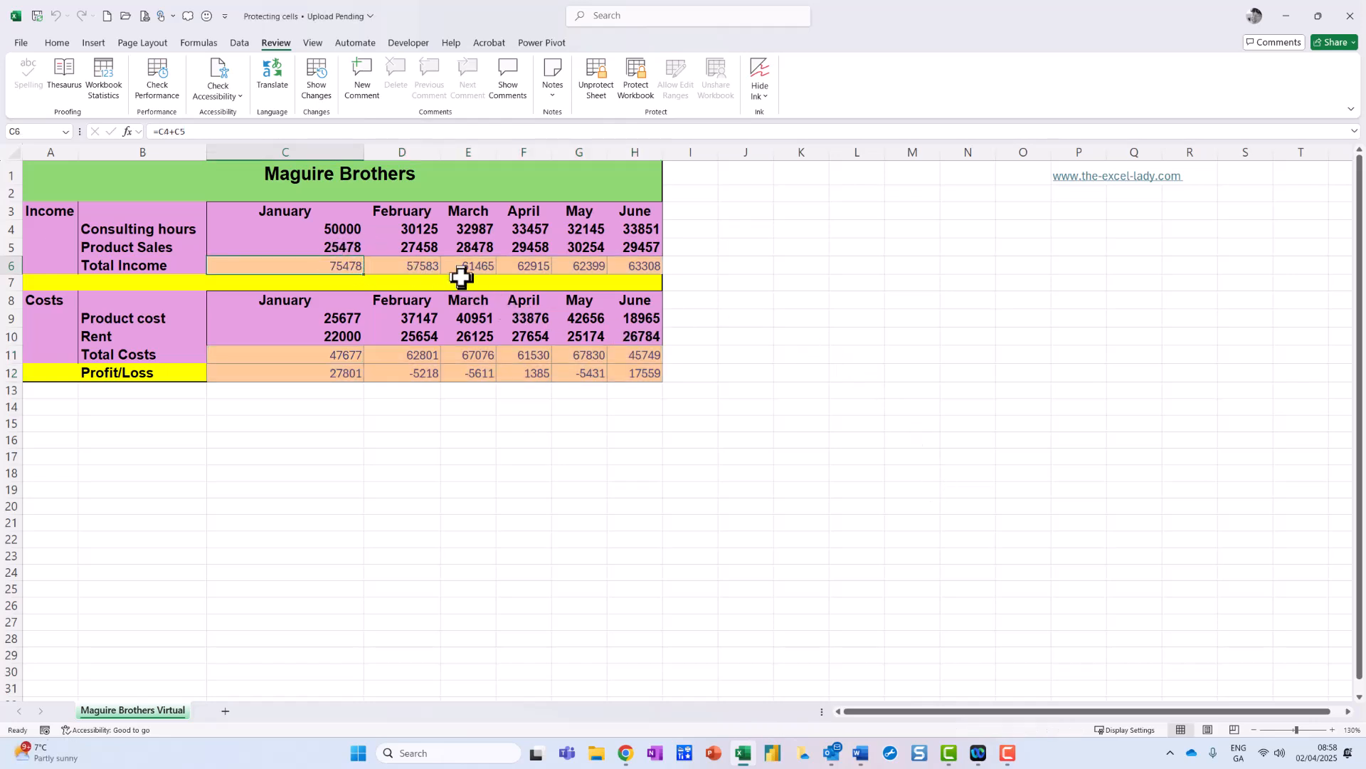
key("Delete")
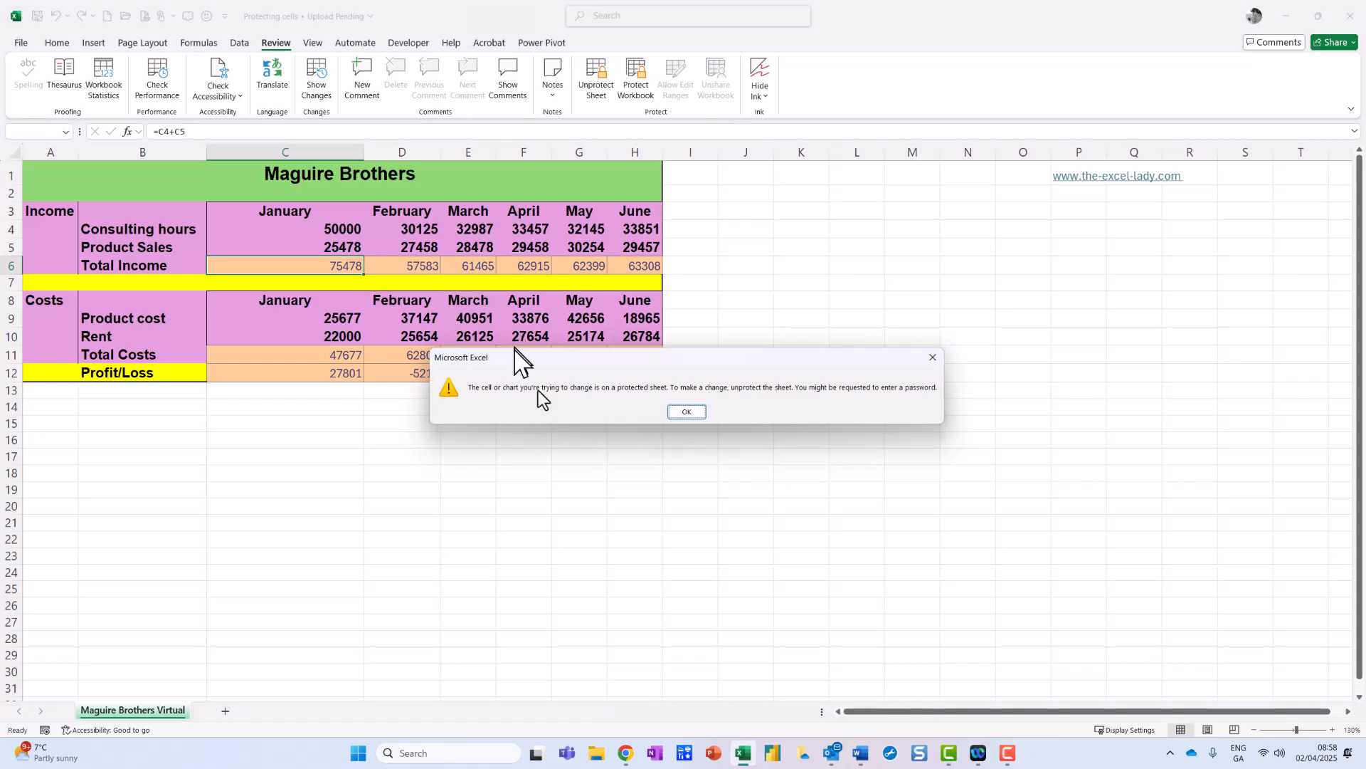
left_click(679, 412)
Change January Consulting hours in C4 to 75000 and check the recalculated Total Income.
left_click(325, 228)
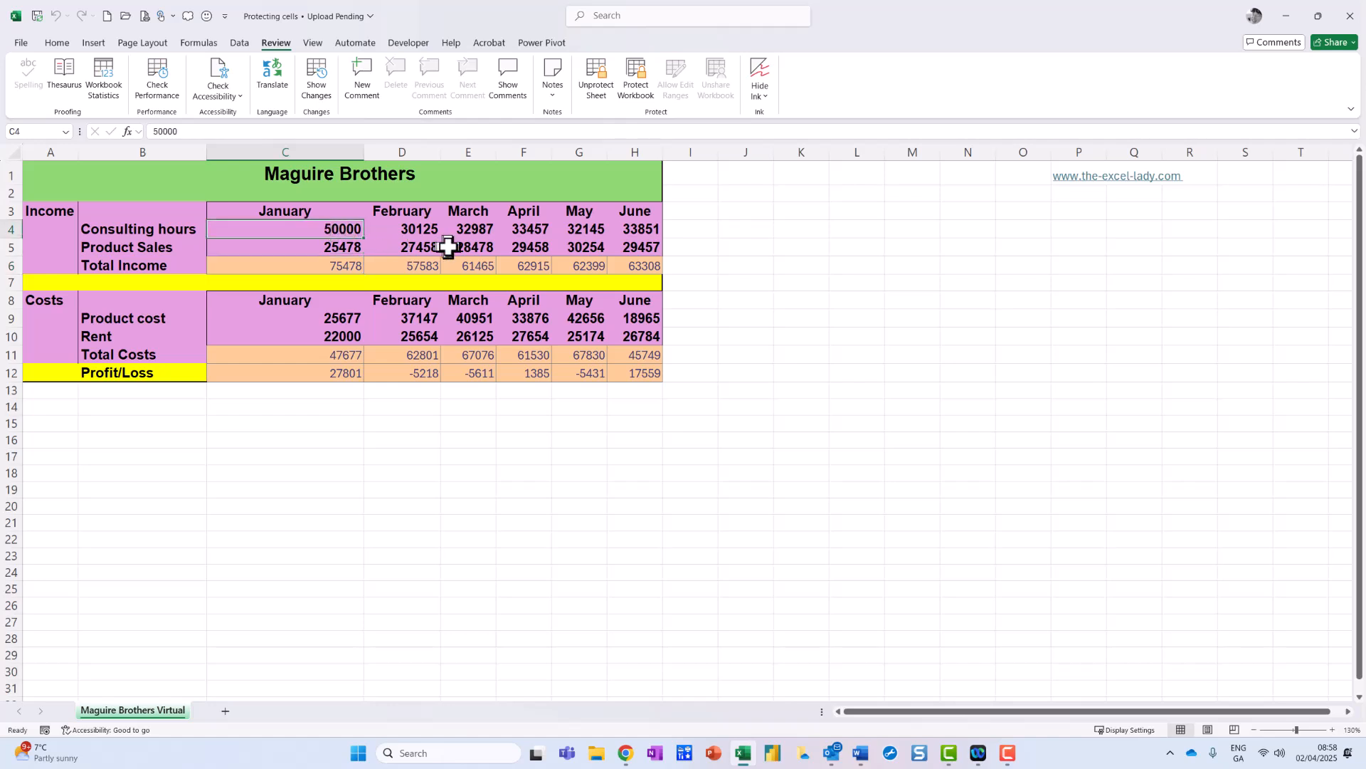
type("75000")
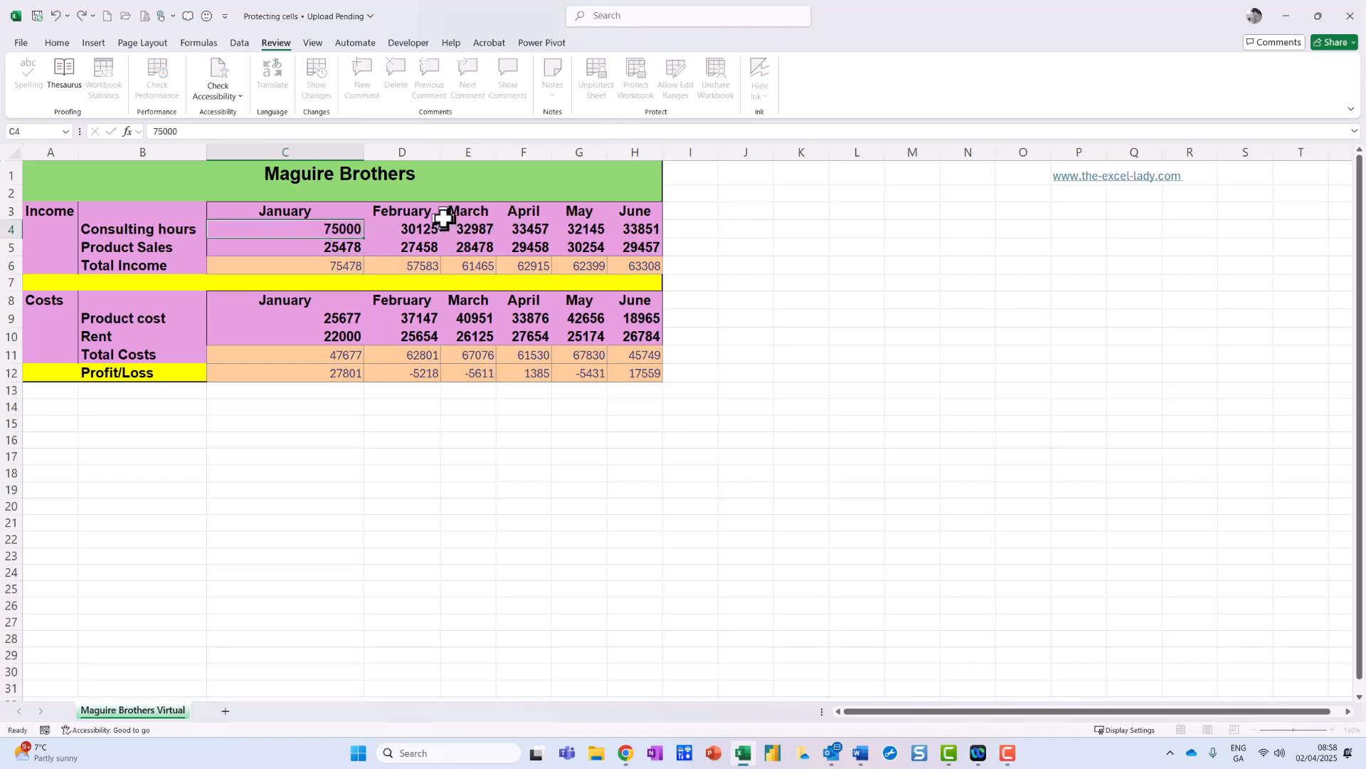
key("Return")
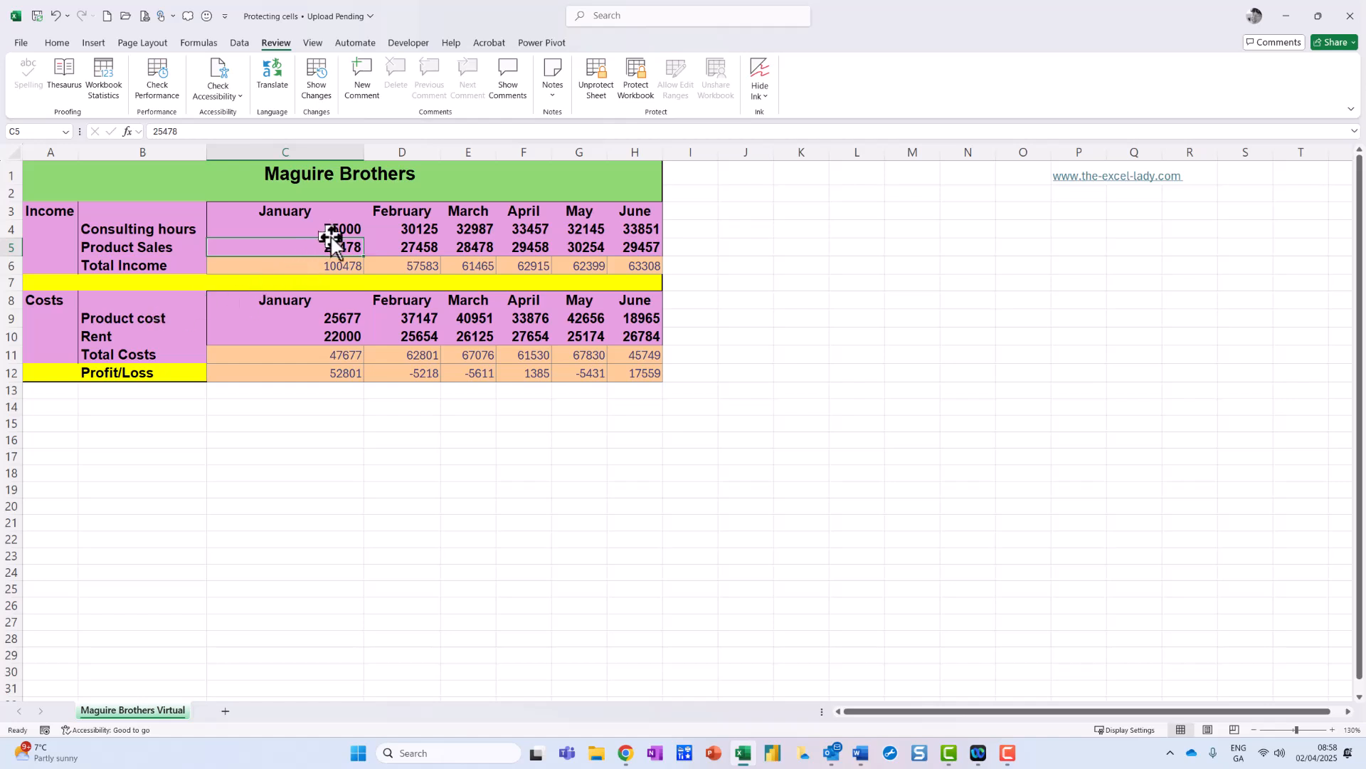
left_click(338, 273)
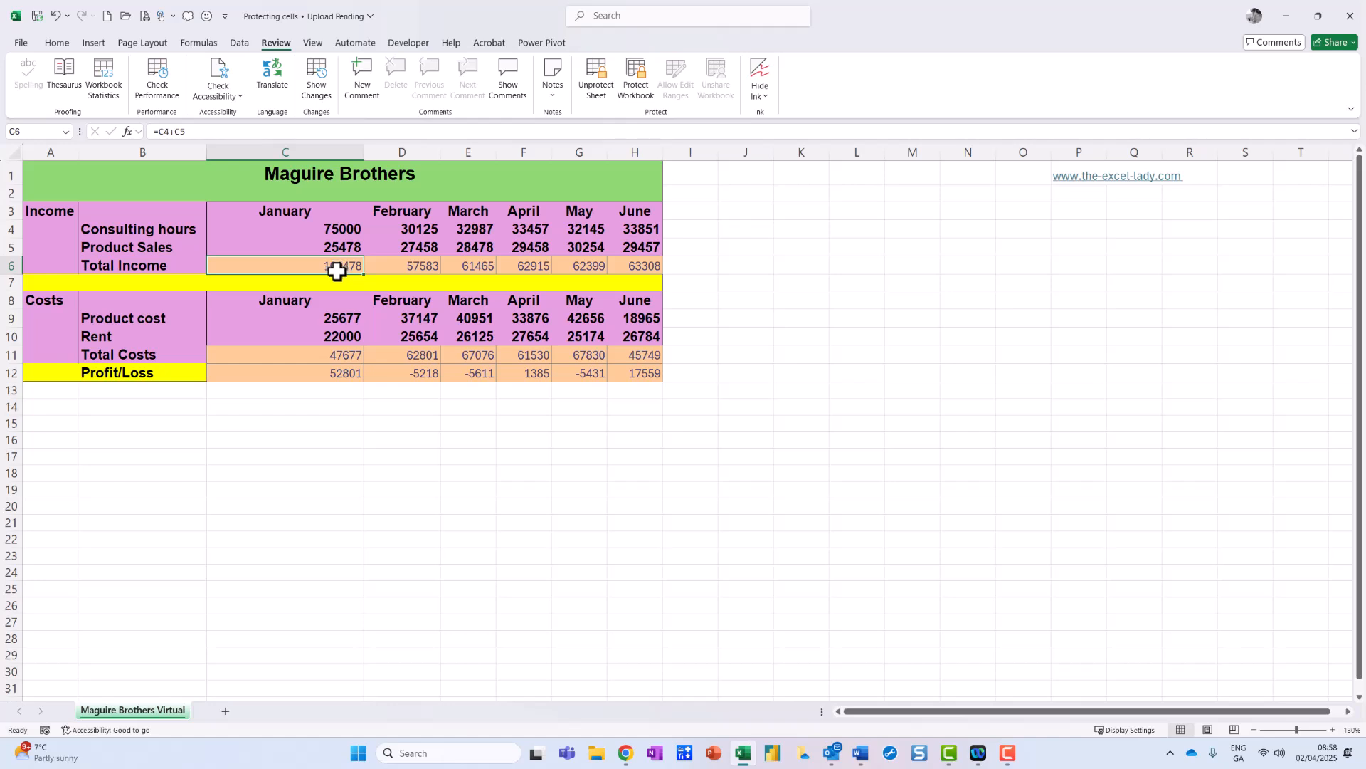
mouse_move(296, 32)
left_mouse_down()
mouse_move(246, 25)
mouse_move(238, 71)
mouse_move(270, 11)
left_mouse_up()
mouse_move(627, 53)
left_mouse_down()
mouse_move(548, 91)
mouse_move(630, 70)
mouse_move(626, 55)
left_mouse_up()
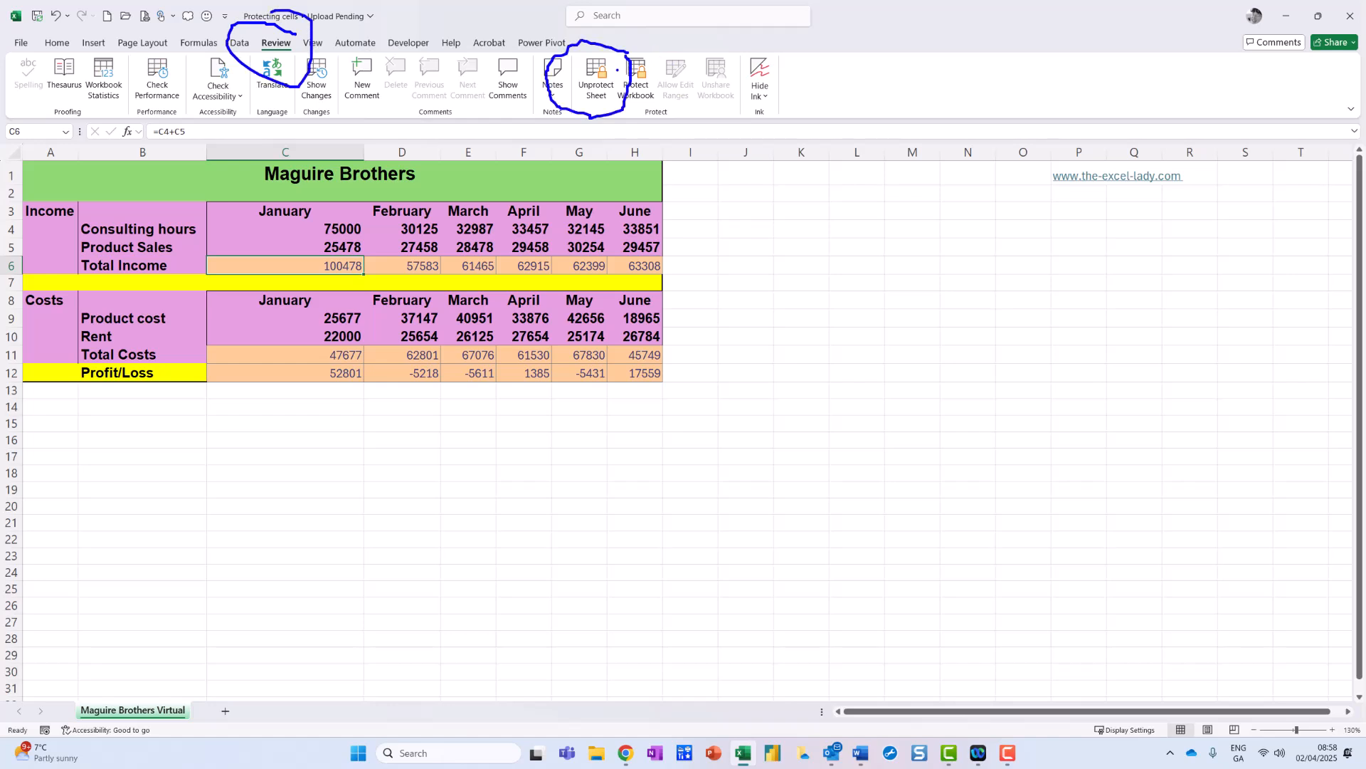
Unprotect the sheet with its password, then test typing =sum in C6 and cancel.
key("Escape")
left_click(601, 78)
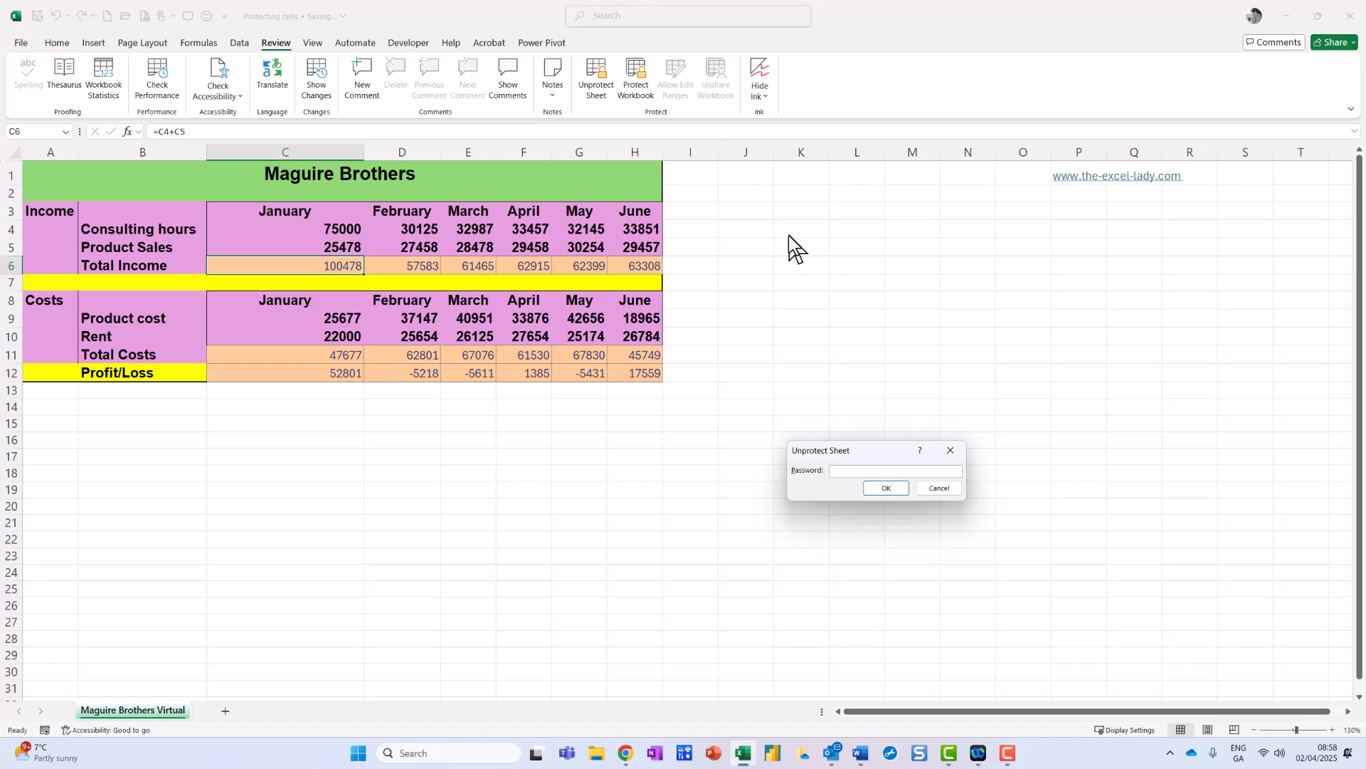
type("password")
left_click(886, 489)
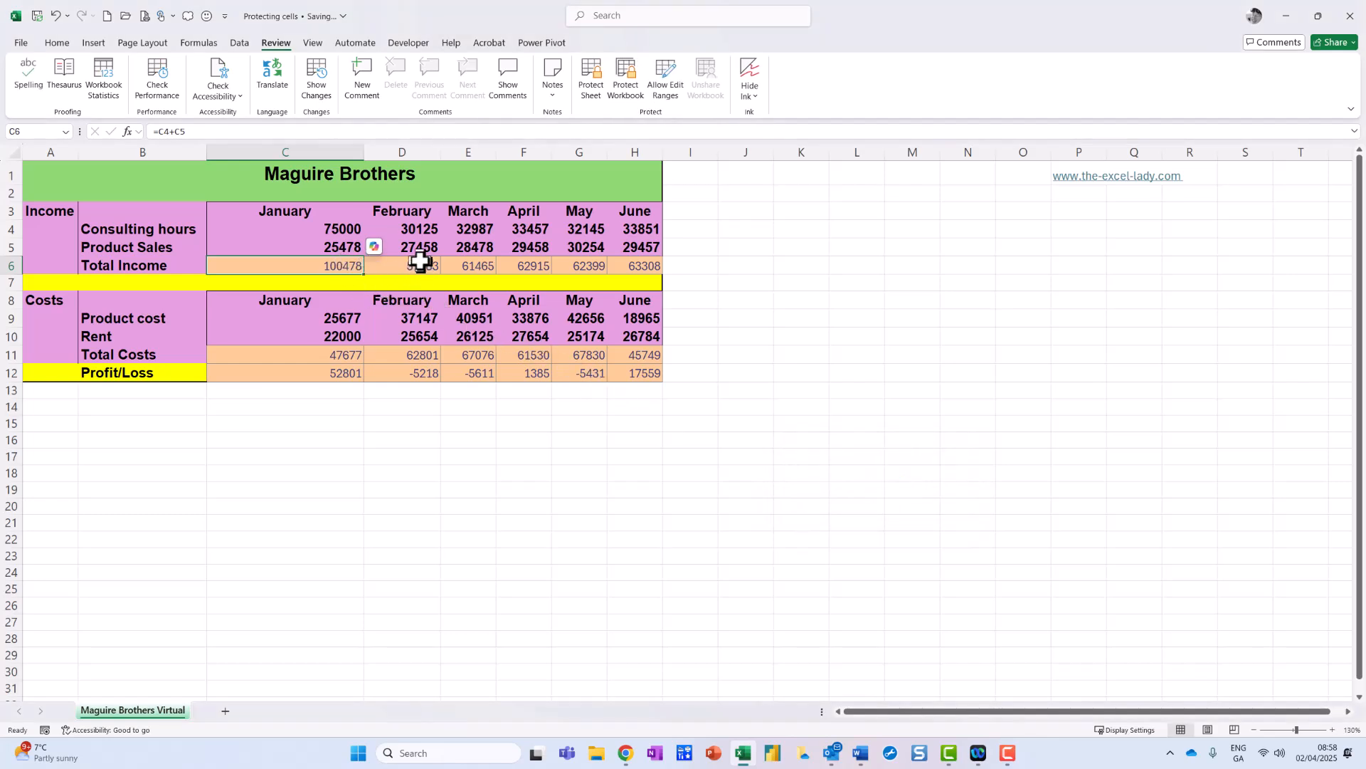
type("=sum")
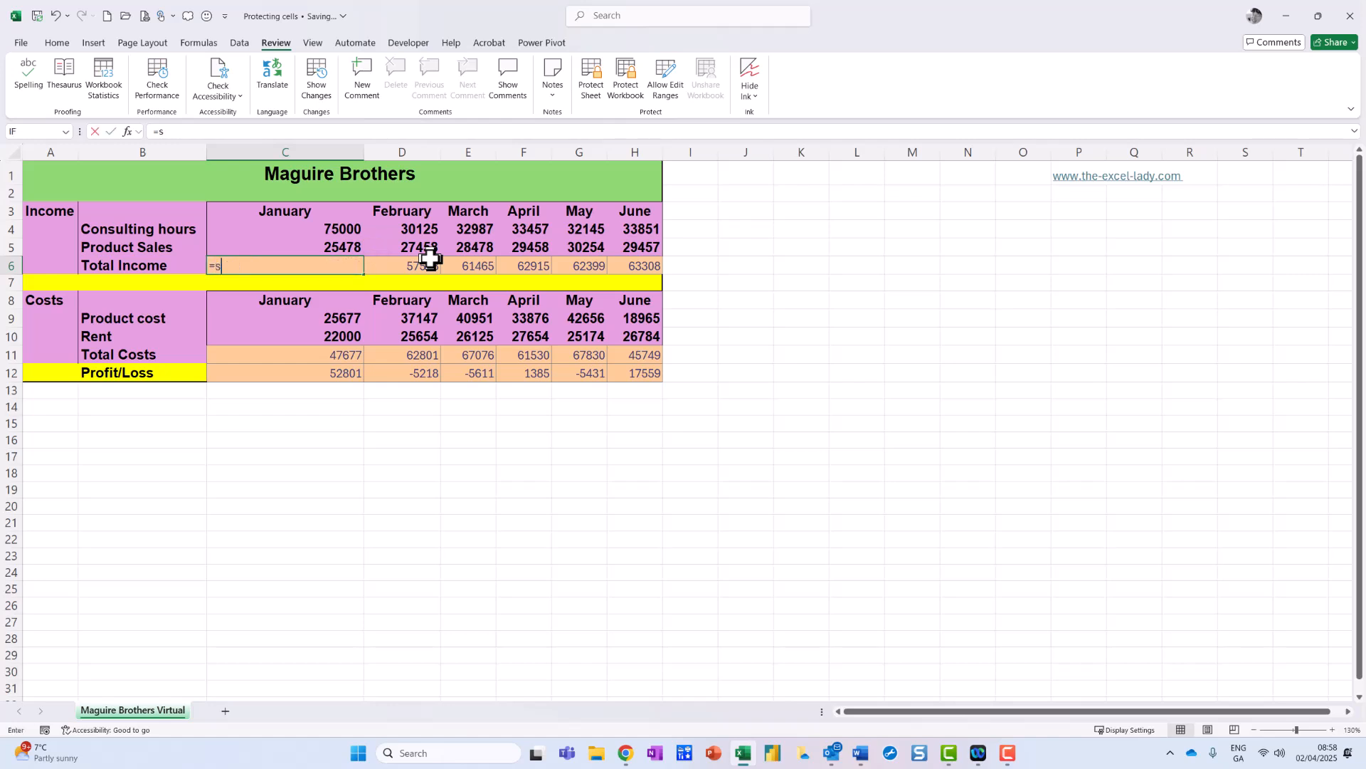
key("Escape")
key("Escape")
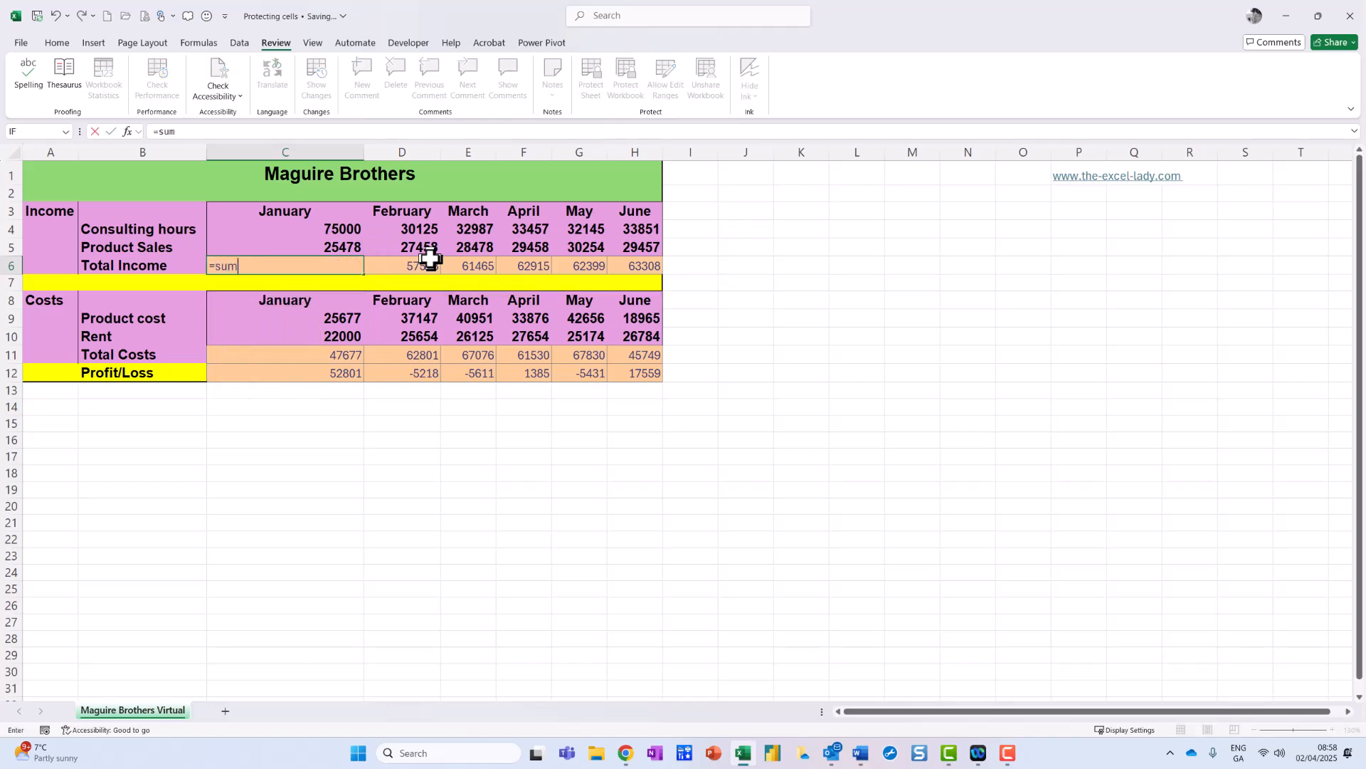